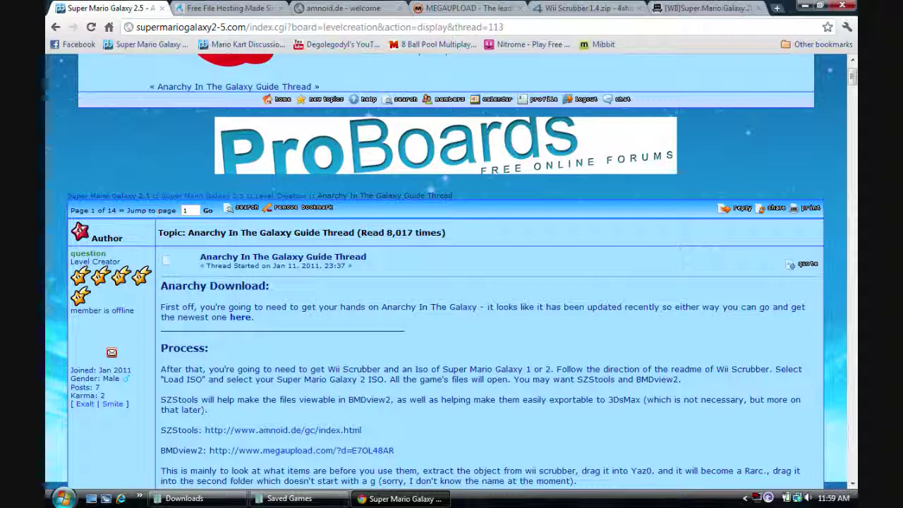
Step: Close the MediaFire and amnoid.de tabs and highlight the BMDview2.exe file name
{"action": "left_click", "coordinate": [229, 8]}
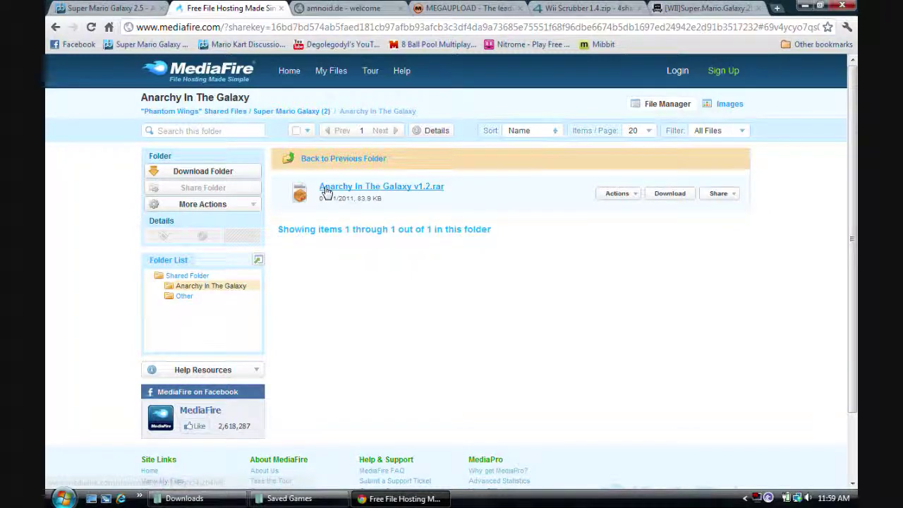
{"action": "left_click", "coordinate": [281, 8]}
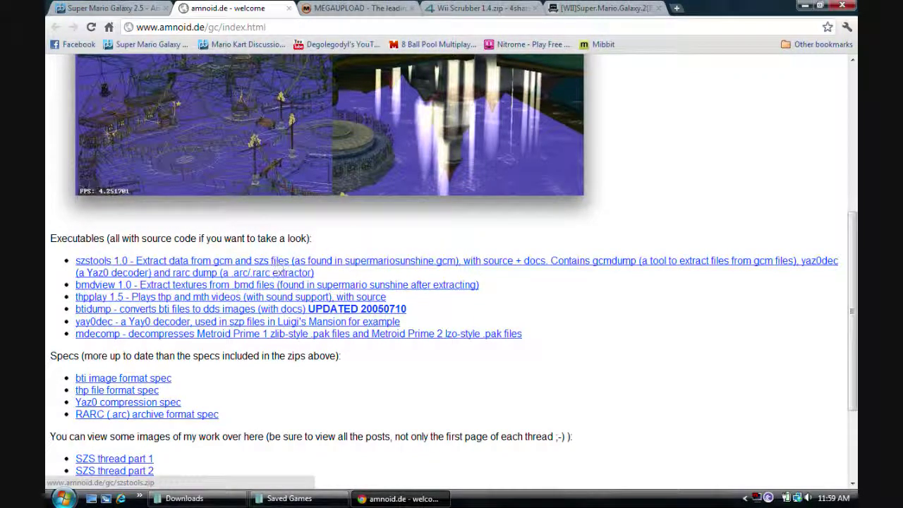
{"action": "left_click", "coordinate": [290, 9]}
{"action": "left_click_drag", "start_coordinate": [194, 138], "coordinate": [244, 138]}
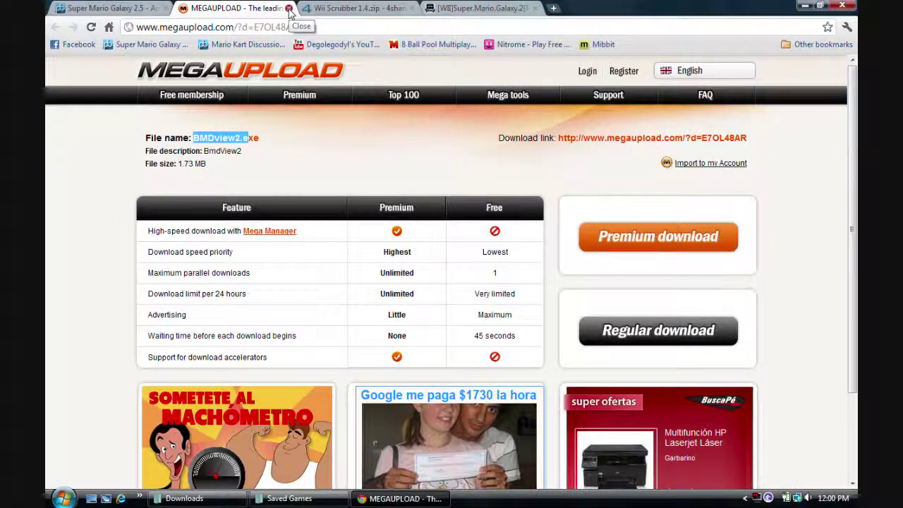
Step: Close the BMDview2, Wii Scrubber 1.4 and Pirate Bay Galaxy 2 torrent tabs
{"action": "left_click", "coordinate": [289, 9]}
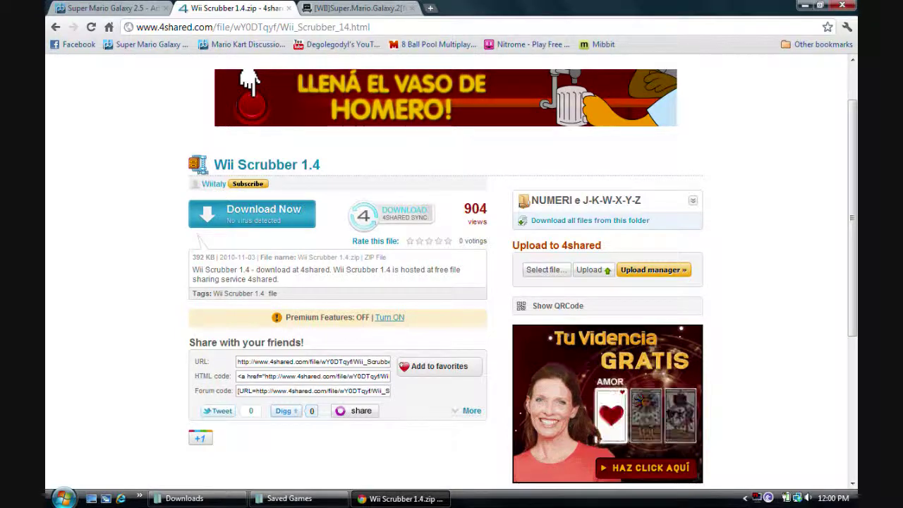
{"action": "left_click_drag", "start_coordinate": [211, 170], "coordinate": [330, 170]}
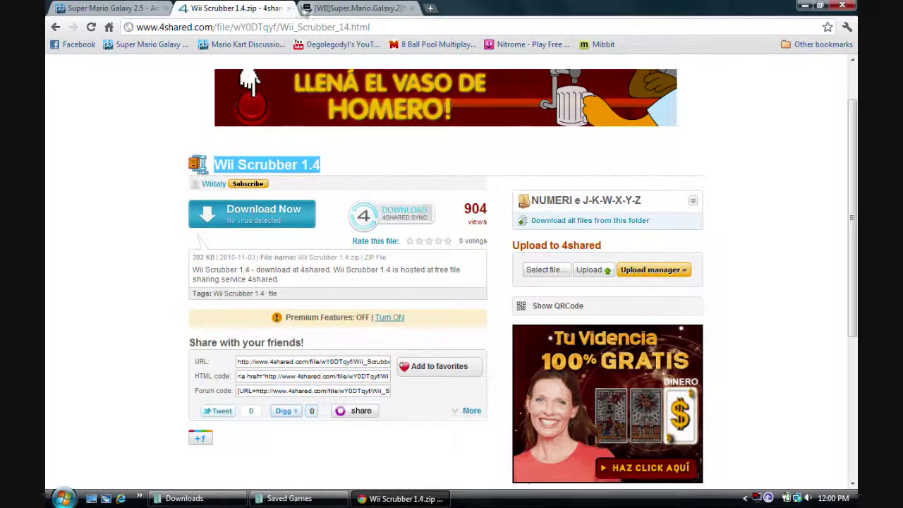
{"action": "left_click", "coordinate": [290, 9]}
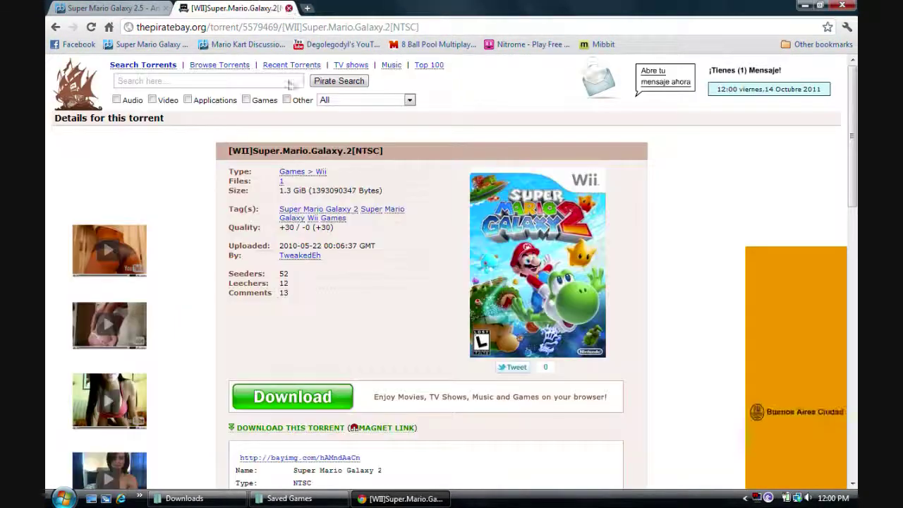
{"action": "left_click_drag", "start_coordinate": [253, 151], "coordinate": [351, 151]}
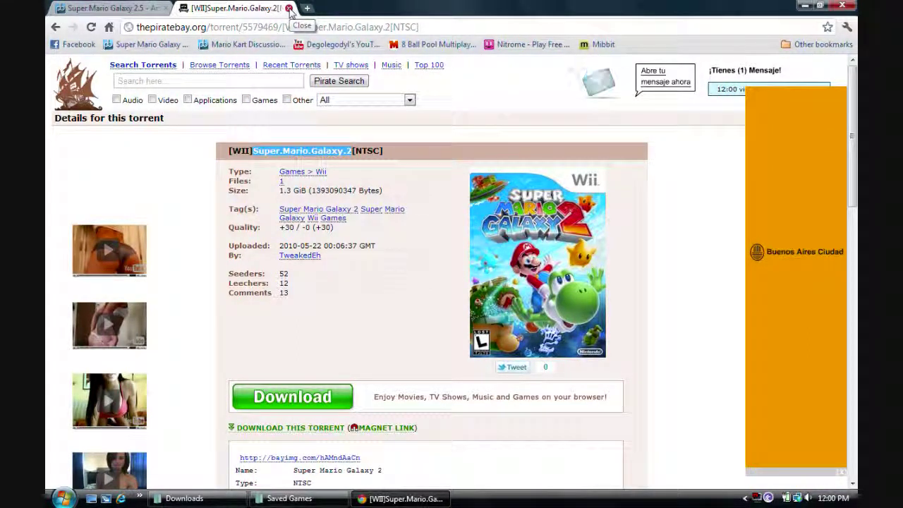
{"action": "left_click", "coordinate": [289, 8]}
Step: Check the Galaxy 2 NTSC download in BitTorrent, then minimize BitTorrent and Chrome
{"action": "left_click", "coordinate": [768, 498]}
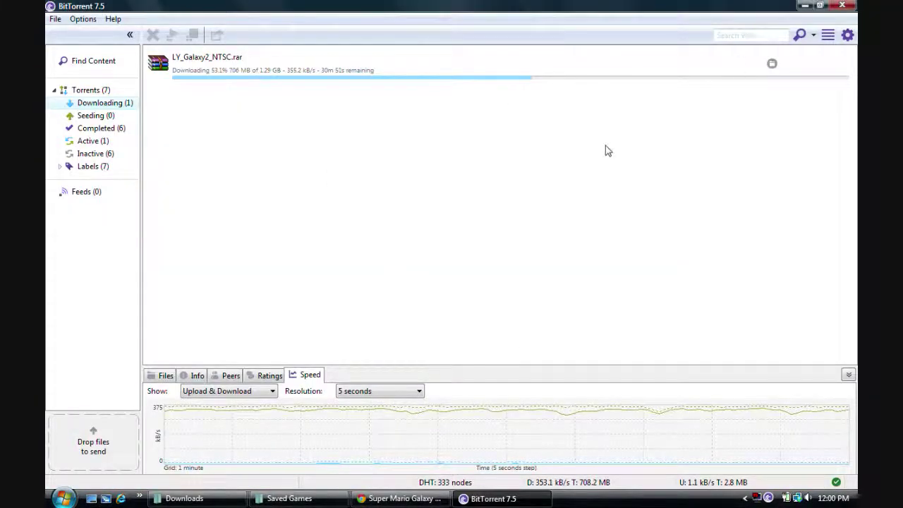
{"action": "left_click", "coordinate": [805, 6]}
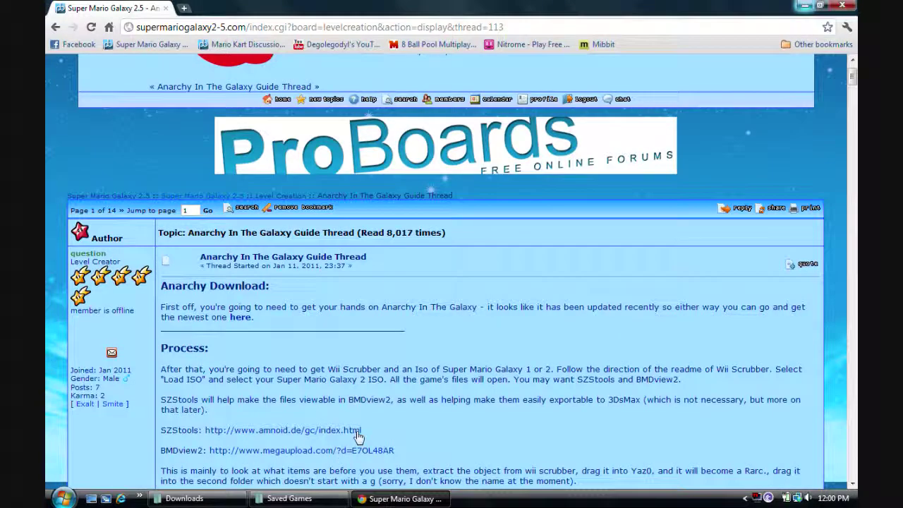
{"action": "left_click", "coordinate": [806, 5]}
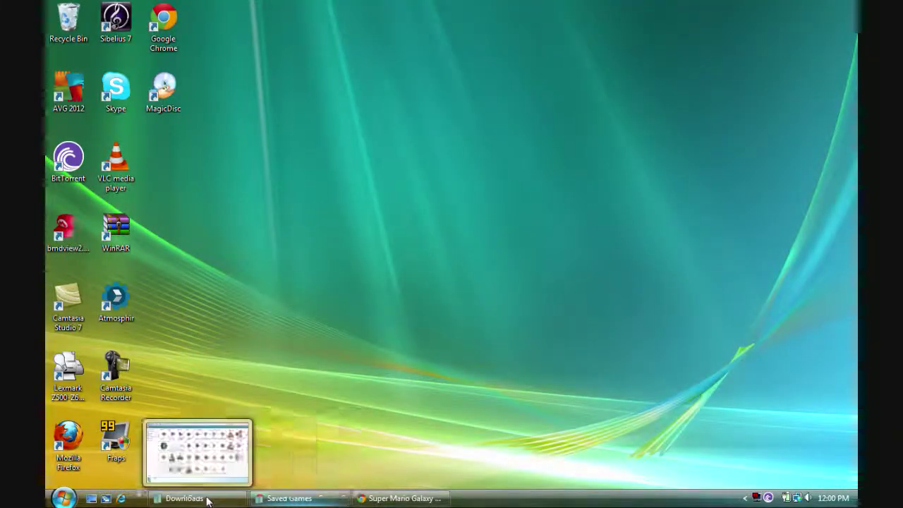
Step: Restore Downloads and review the Anarchy In The Galaxy v1.2 archive in WinRAR
{"action": "left_click", "coordinate": [208, 498]}
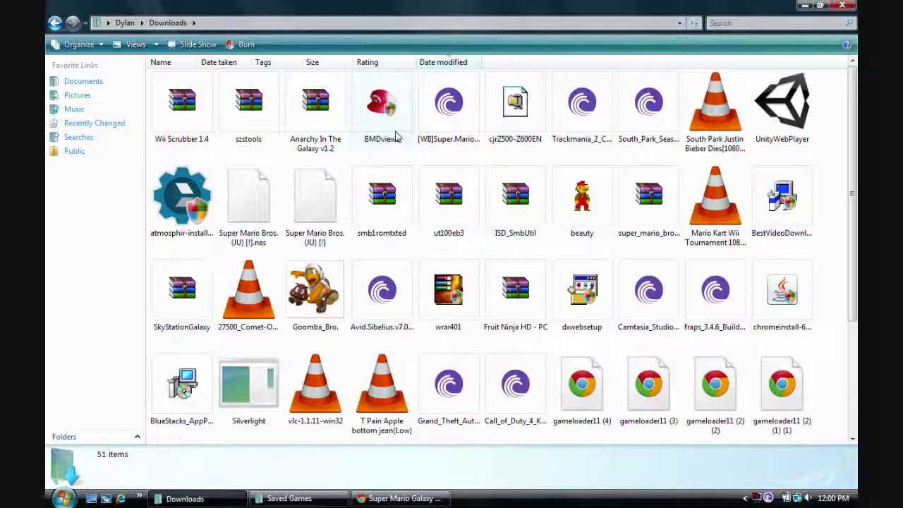
{"action": "key", "text": "super+d"}
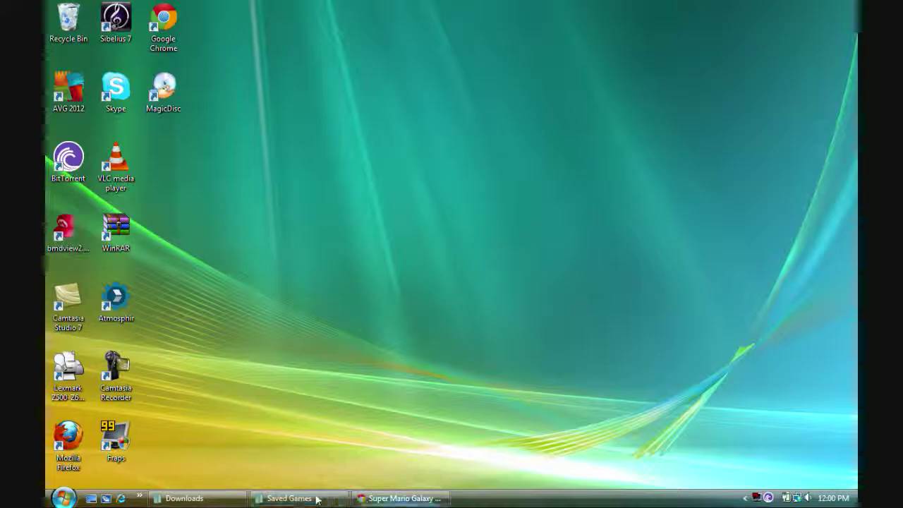
{"action": "left_click", "coordinate": [185, 498]}
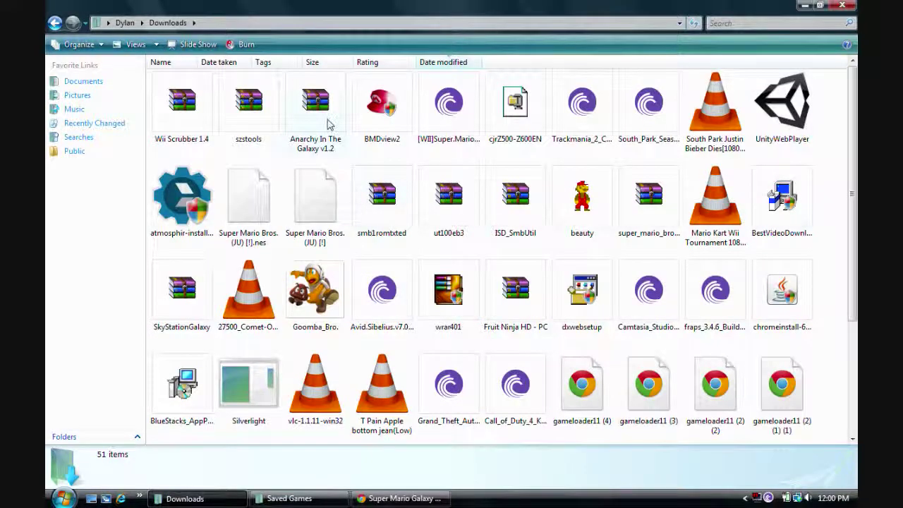
{"action": "left_click", "coordinate": [321, 141]}
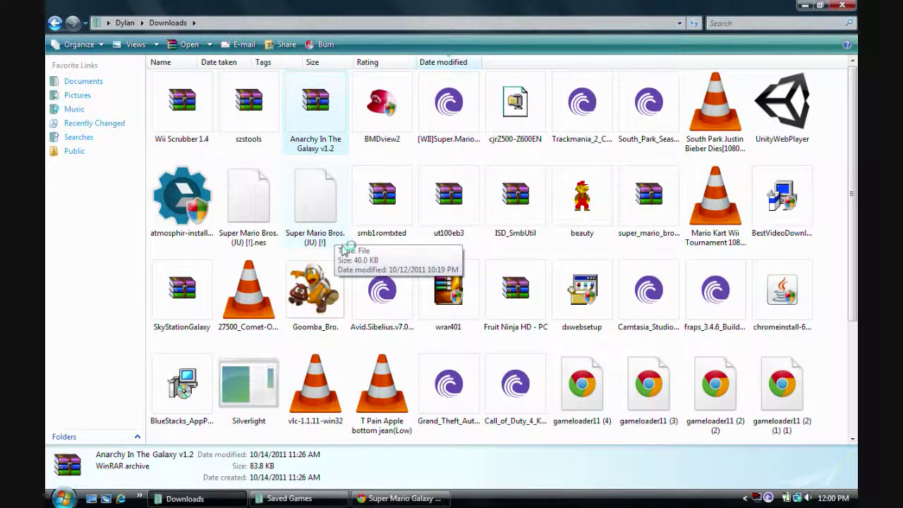
{"action": "left_click_drag", "start_coordinate": [262, 246], "coordinate": [250, 215]}
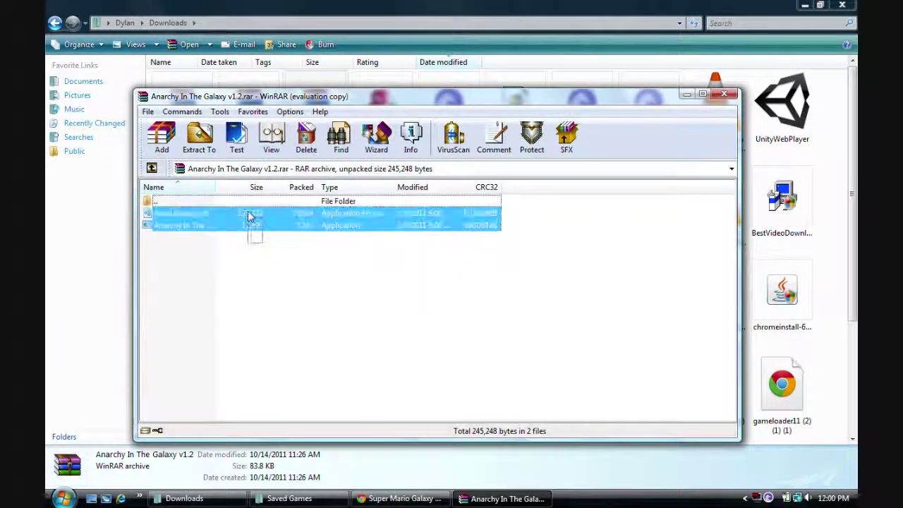
{"action": "left_click", "coordinate": [255, 244]}
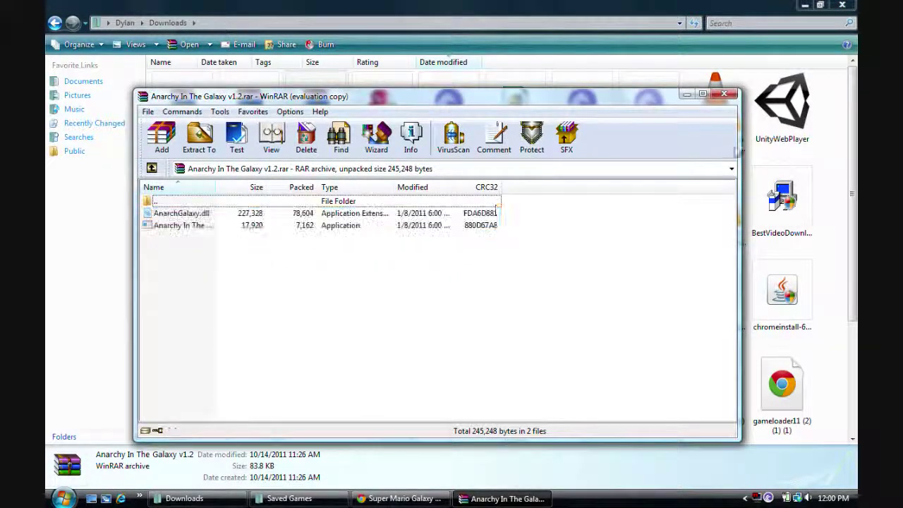
{"action": "left_click", "coordinate": [733, 98]}
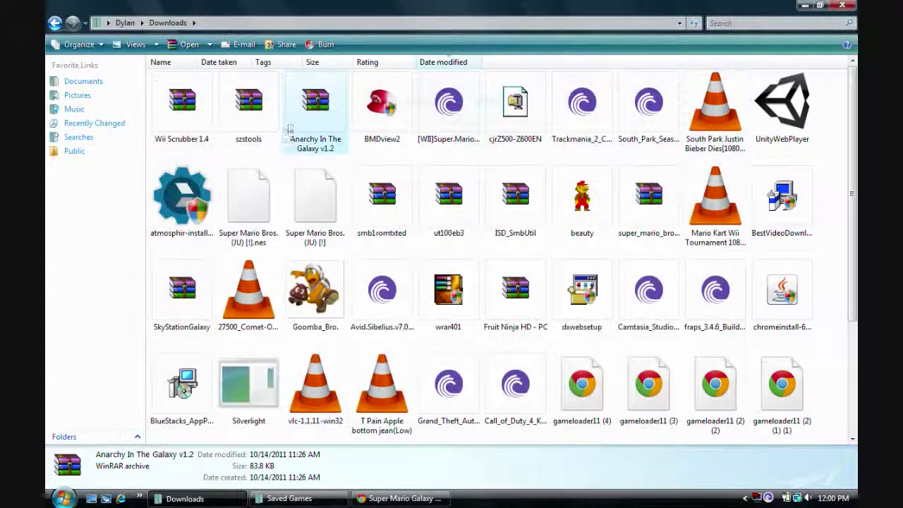
Step: Look over the szstools and Wii Scrubber archives, close Downloads, and restore Saved Games
{"action": "left_click_drag", "start_coordinate": [261, 157], "coordinate": [182, 123]}
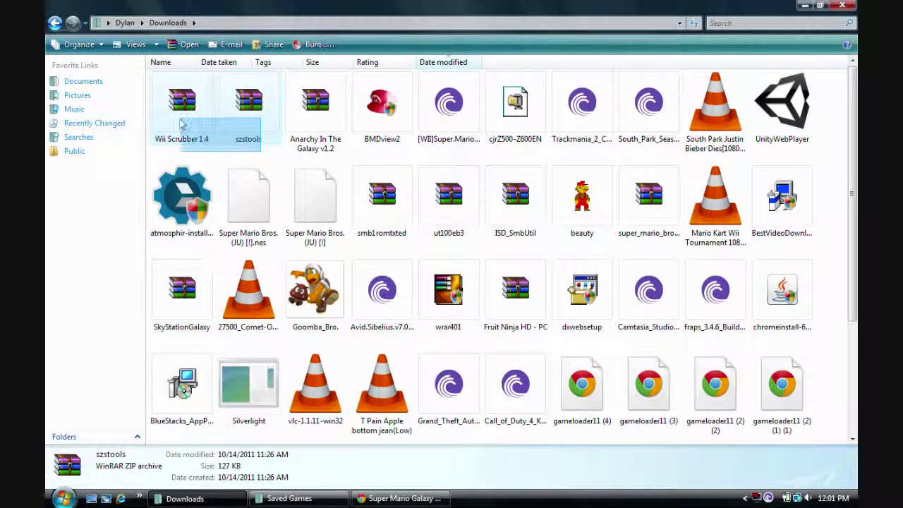
{"action": "left_click", "coordinate": [154, 156]}
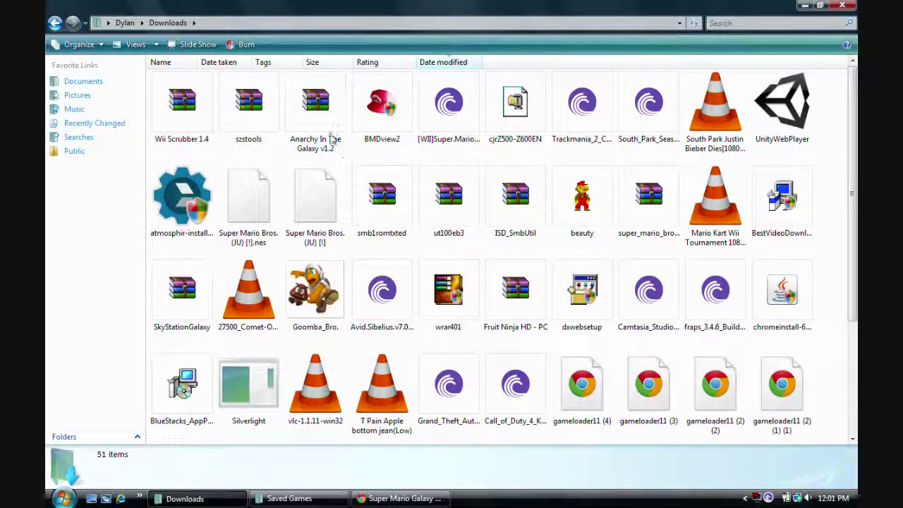
{"action": "left_click", "coordinate": [332, 140]}
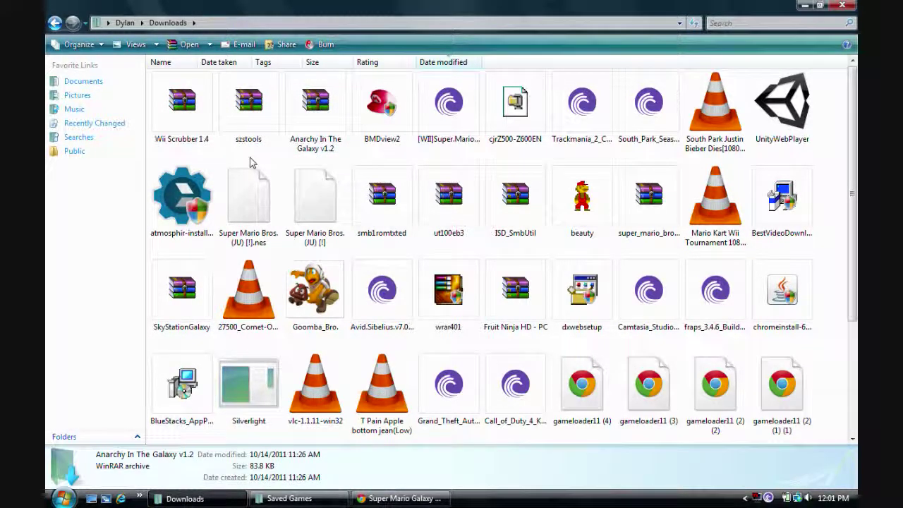
{"action": "left_click", "coordinate": [249, 162]}
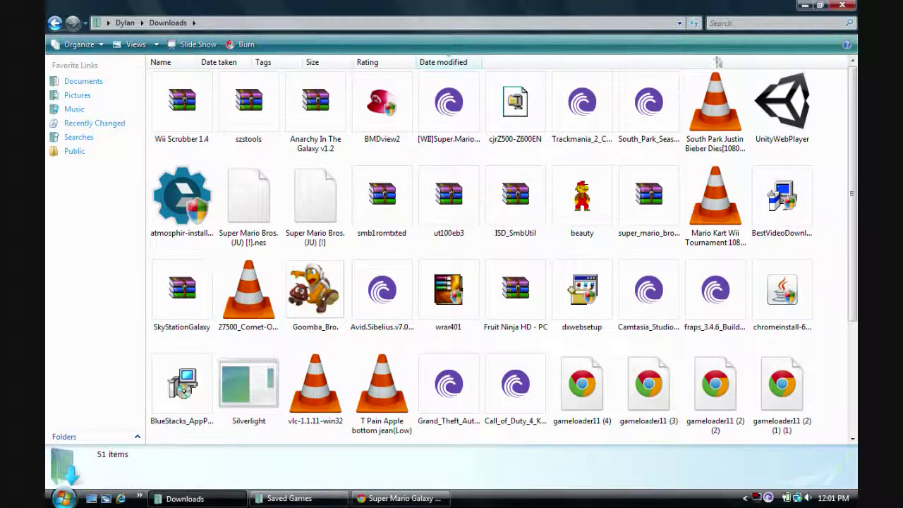
{"action": "left_click", "coordinate": [842, 5]}
{"action": "left_click", "coordinate": [207, 499]}
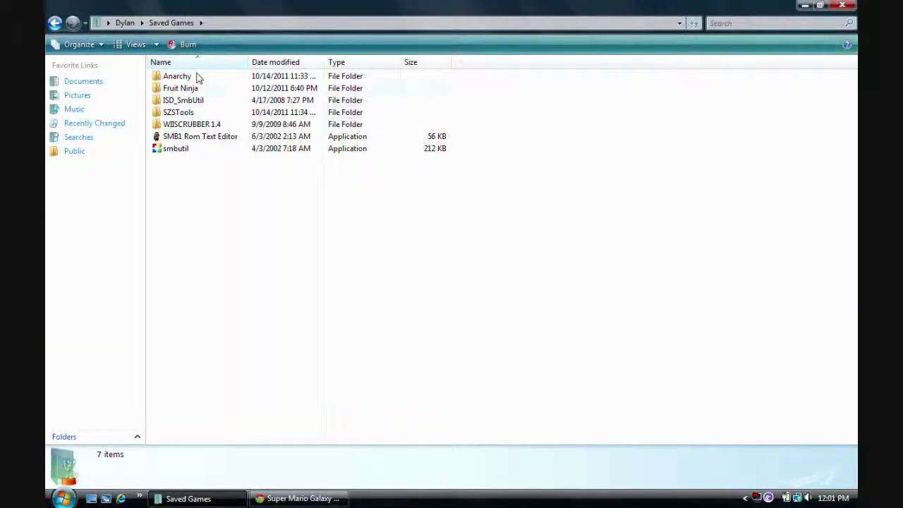
Step: Try Anarchy In The Galaxy, look in SZSTools, then open the WIISCRUBBER 1.4 folder
{"action": "double_click", "coordinate": [198, 77]}
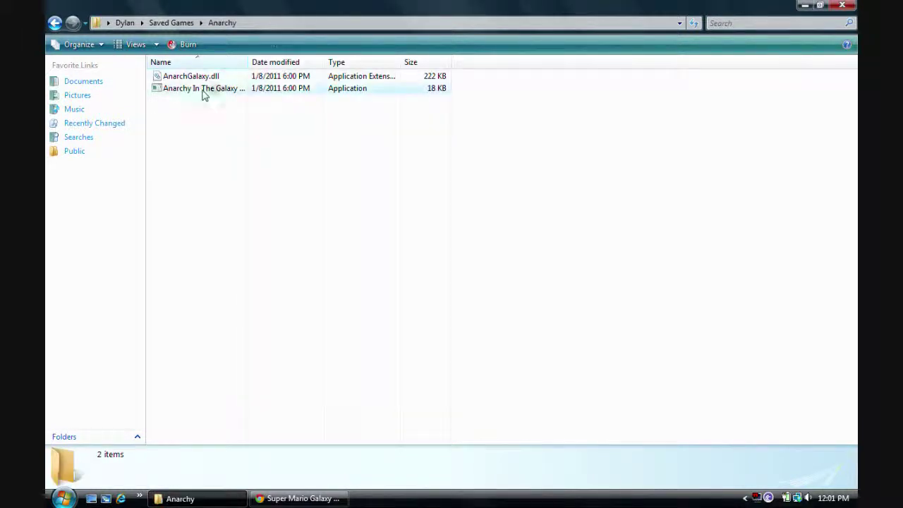
{"action": "double_click", "coordinate": [202, 92]}
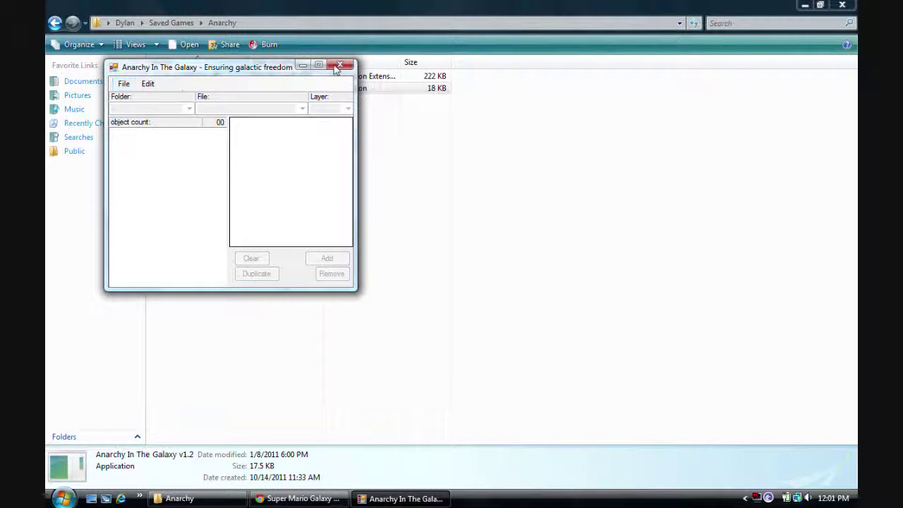
{"action": "left_click", "coordinate": [339, 66]}
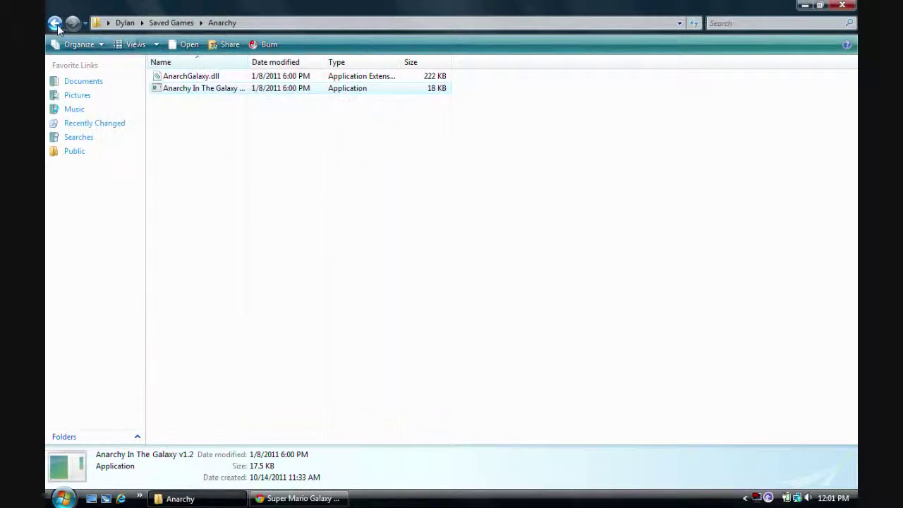
{"action": "left_click", "coordinate": [55, 23]}
{"action": "double_click", "coordinate": [180, 112]}
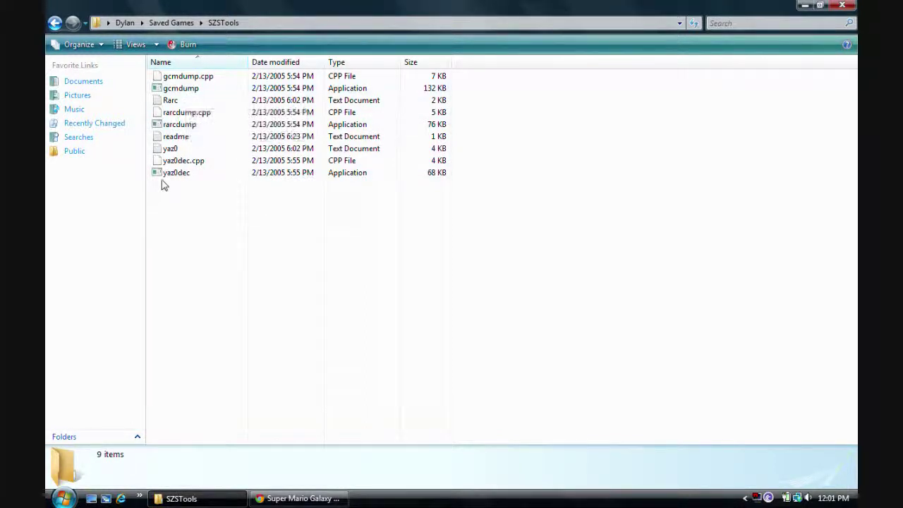
{"action": "left_click", "coordinate": [54, 24]}
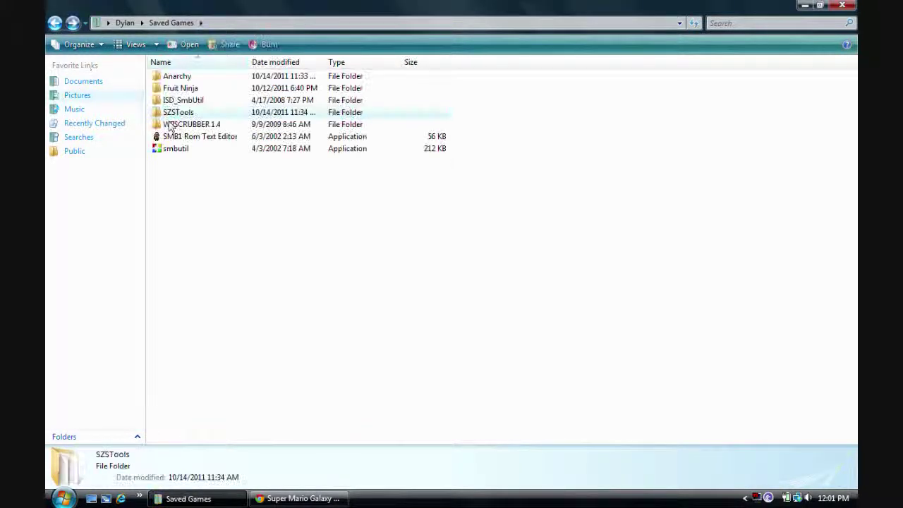
{"action": "double_click", "coordinate": [177, 125]}
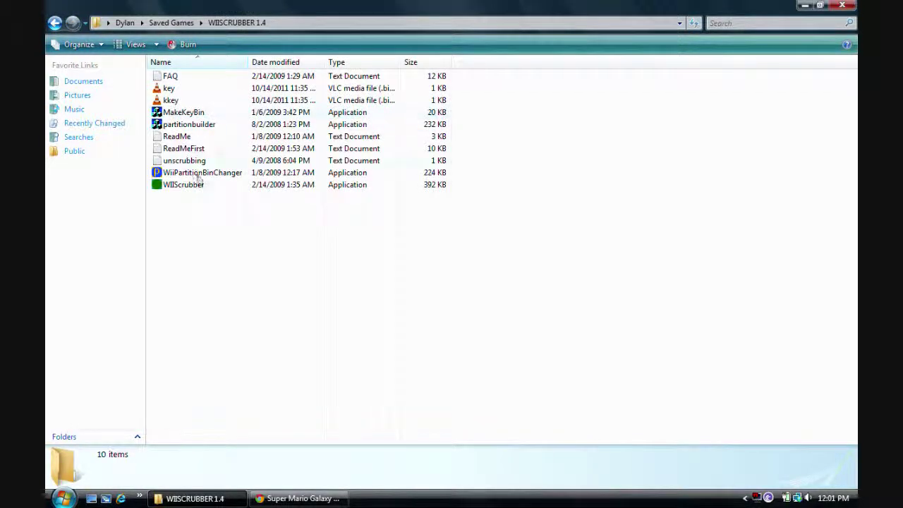
Step: Generate a key in MakeKeyBin from the value 42
{"action": "double_click", "coordinate": [182, 113]}
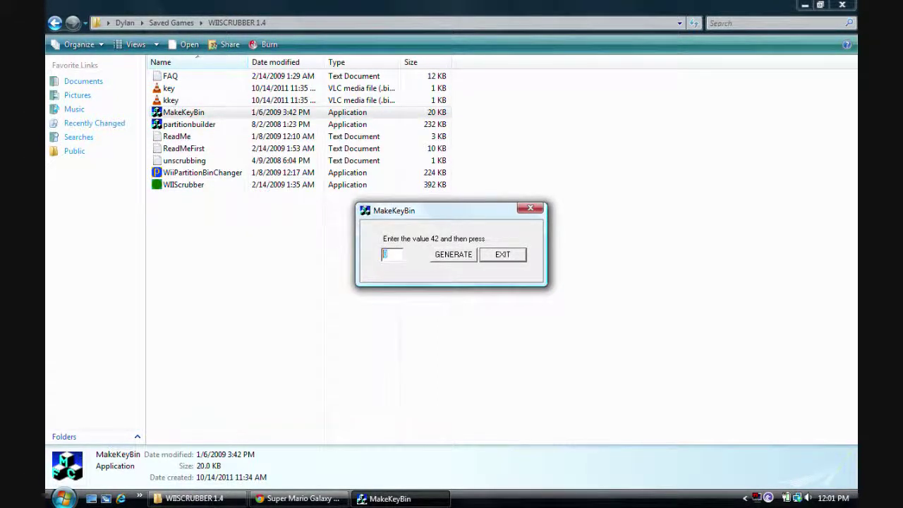
{"action": "type", "text": "4"}
{"action": "type", "text": "2"}
{"action": "left_click", "coordinate": [501, 255]}
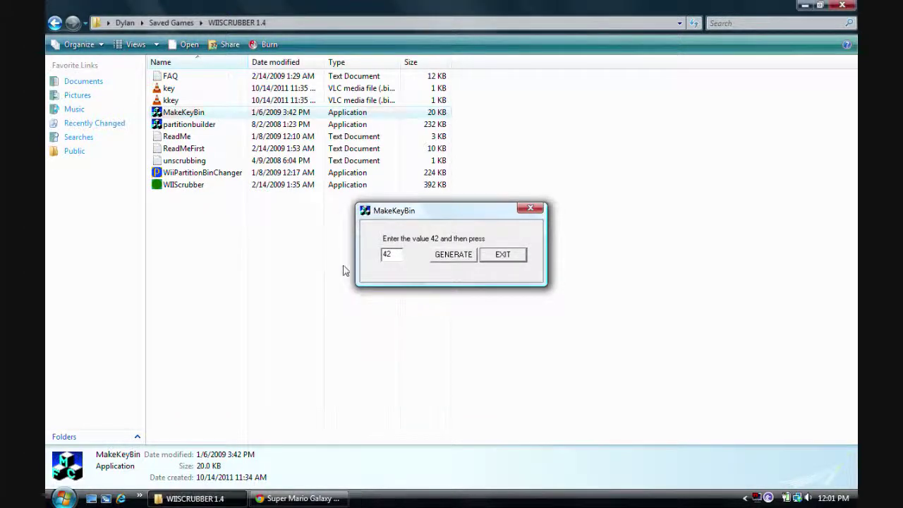
Step: Launch WiiScrubber, then close it and confirm the exit
{"action": "double_click", "coordinate": [167, 185]}
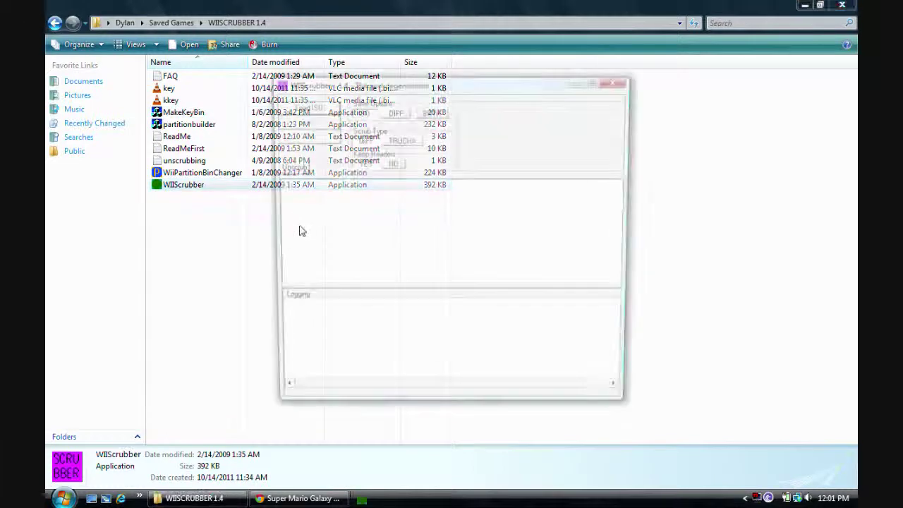
{"action": "left_click", "coordinate": [611, 87]}
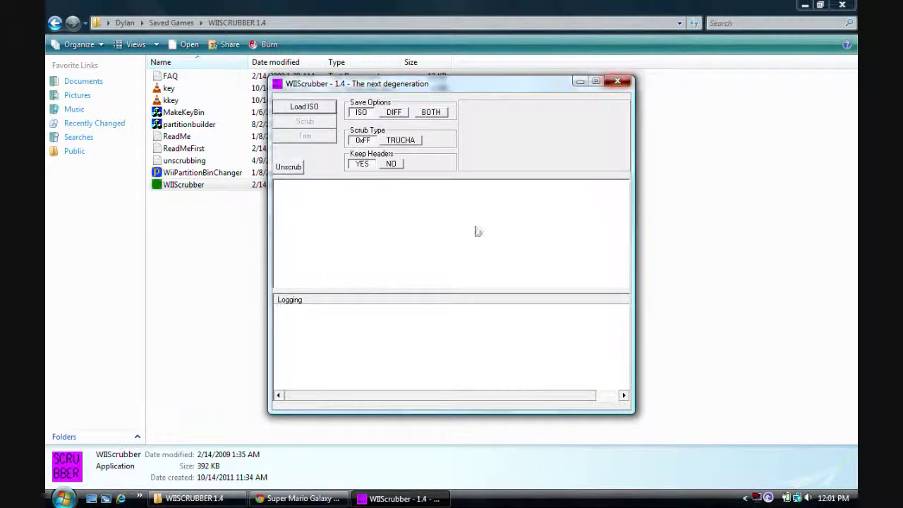
{"action": "key", "text": "Return"}
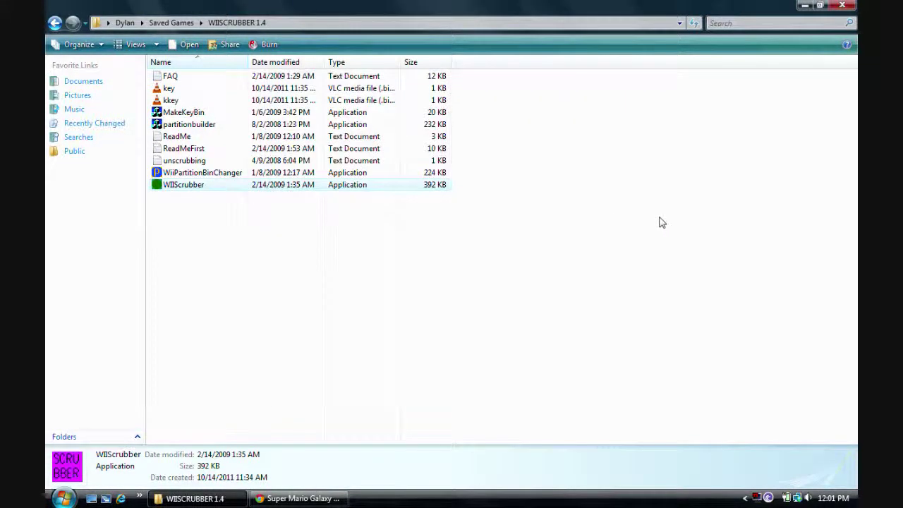
{"action": "left_click", "coordinate": [769, 498]}
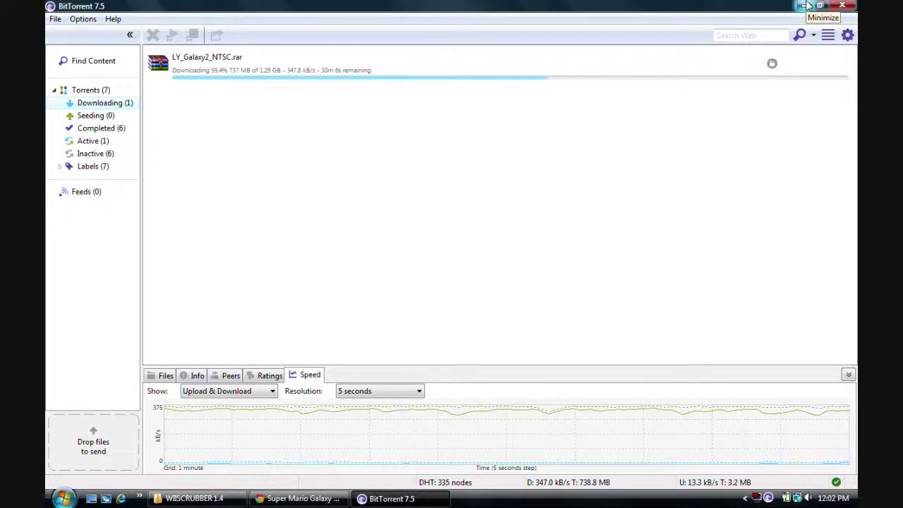
Step: Minimize BitTorrent after checking the LY_Galaxy2_NTSC.rar download at about 55%
{"action": "left_click", "coordinate": [805, 5]}
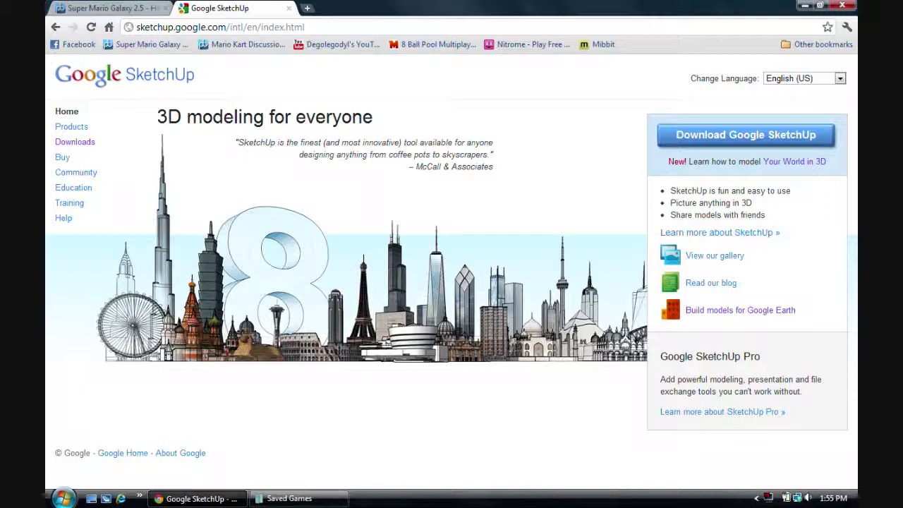
Step: Close Chrome's Google SketchUp tab, minimize Chrome, and restore the Saved Games folder
{"action": "left_click", "coordinate": [805, 5]}
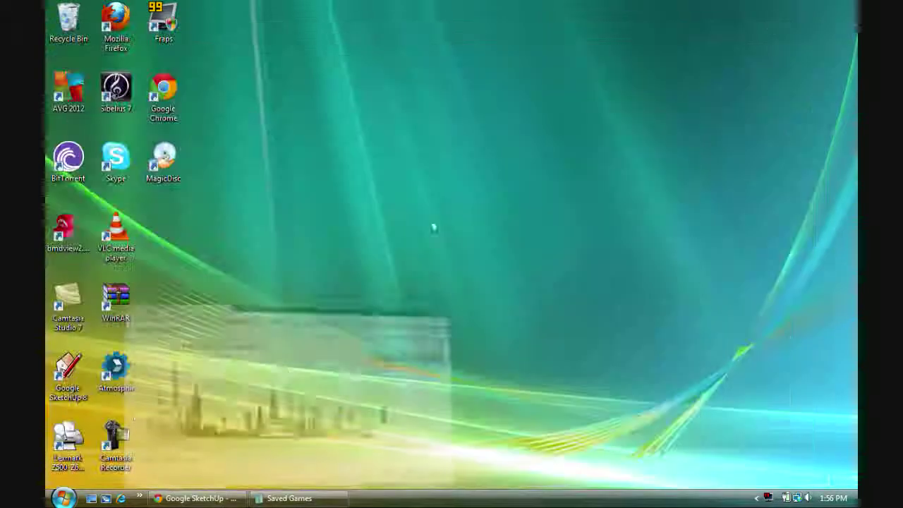
{"action": "left_click", "coordinate": [226, 501]}
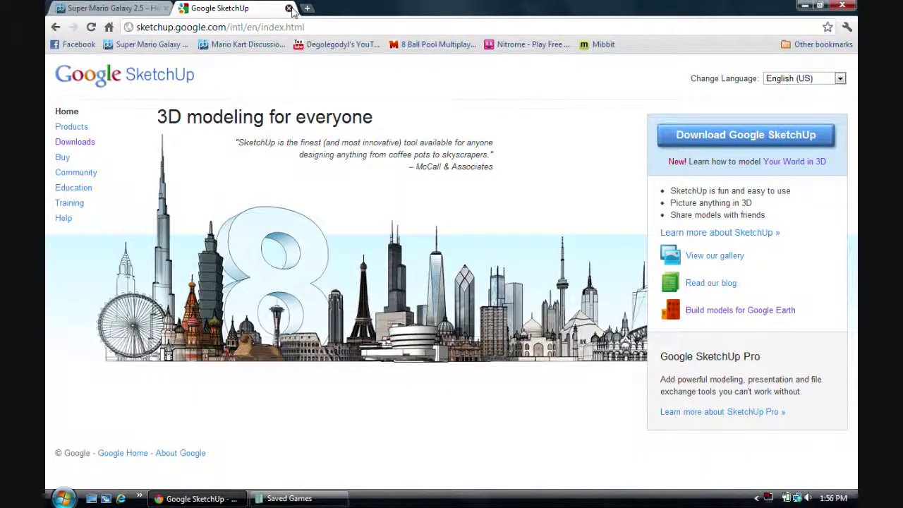
{"action": "left_click", "coordinate": [289, 7]}
{"action": "left_click", "coordinate": [805, 5]}
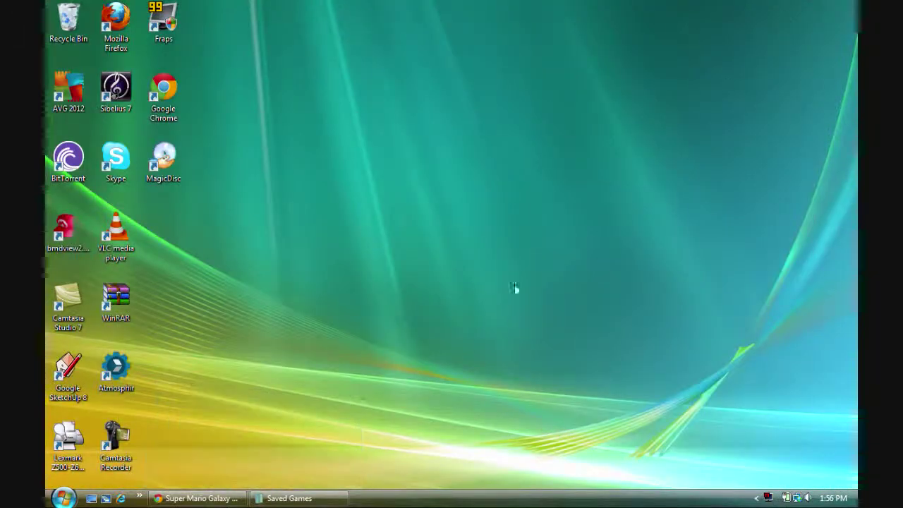
{"action": "left_click", "coordinate": [342, 499]}
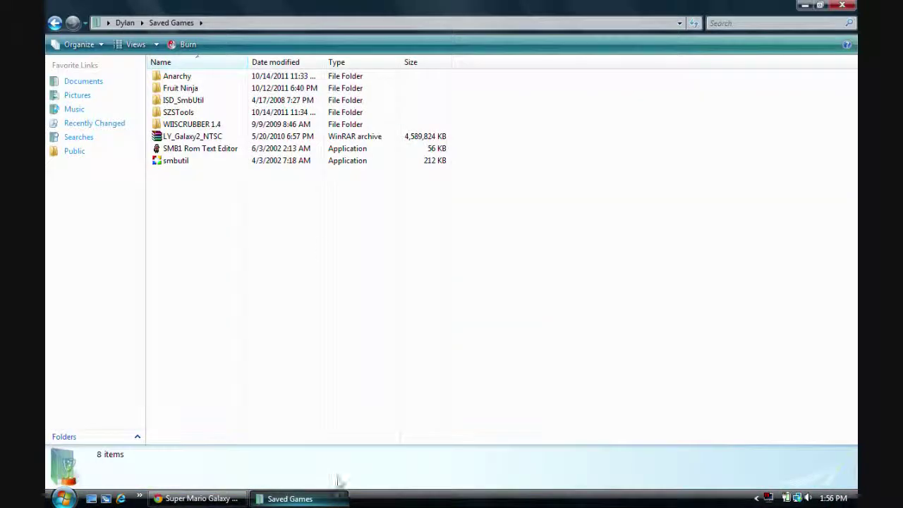
Step: Launch WIIScrubber.exe from the WIISCRUBBER 1.4 folder and go up a level in its Open dialog
{"action": "double_click", "coordinate": [185, 125]}
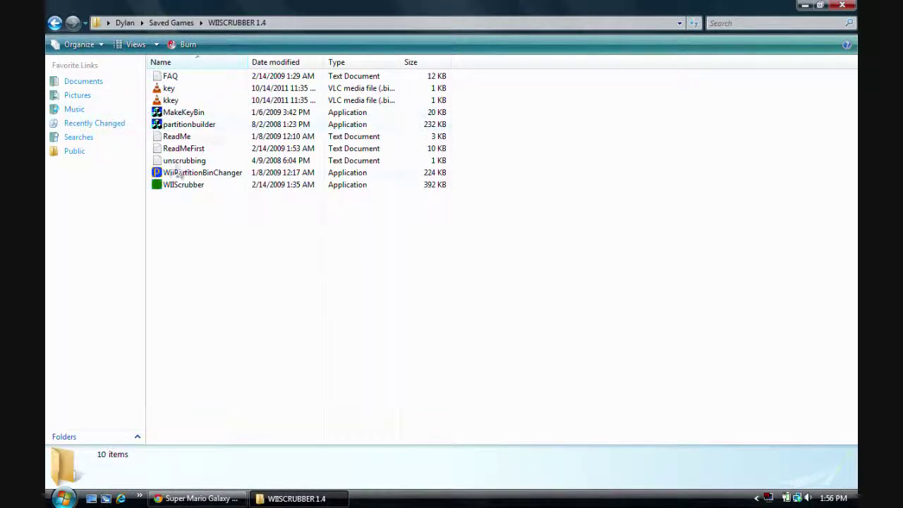
{"action": "left_click", "coordinate": [185, 190]}
{"action": "double_click", "coordinate": [184, 187]}
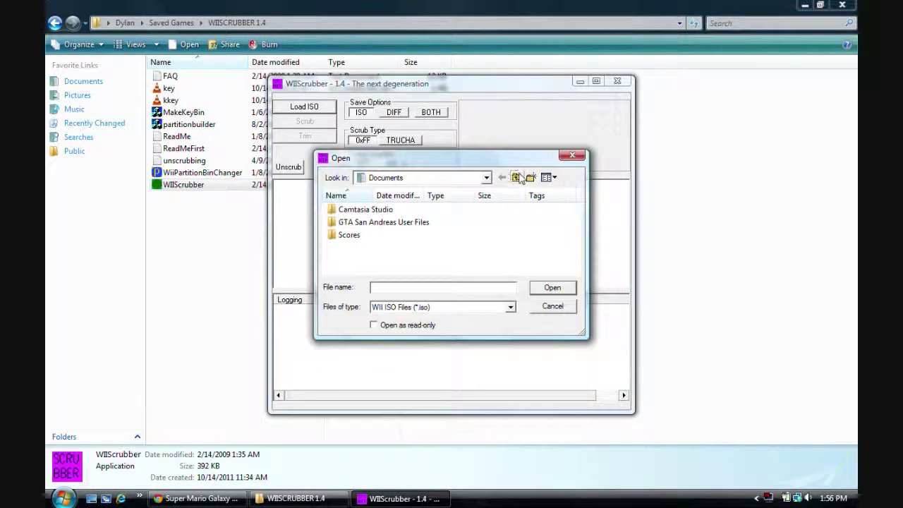
{"action": "left_click", "coordinate": [515, 177]}
Step: Load the SUPER MARIO GALAXY MORE disc image from the Saved Games folder
{"action": "left_click_drag", "start_coordinate": [576, 216], "coordinate": [579, 232]}
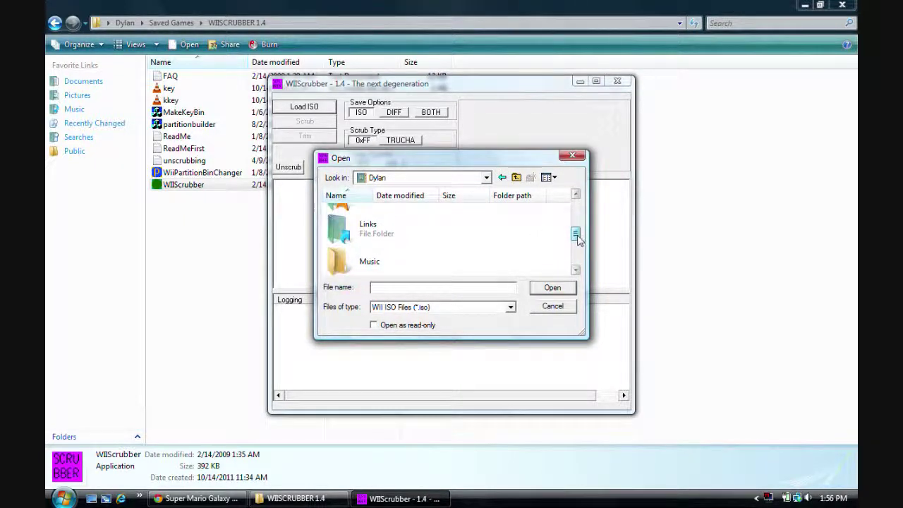
{"action": "left_click_drag", "start_coordinate": [578, 233], "coordinate": [578, 251]}
{"action": "double_click", "coordinate": [377, 239]}
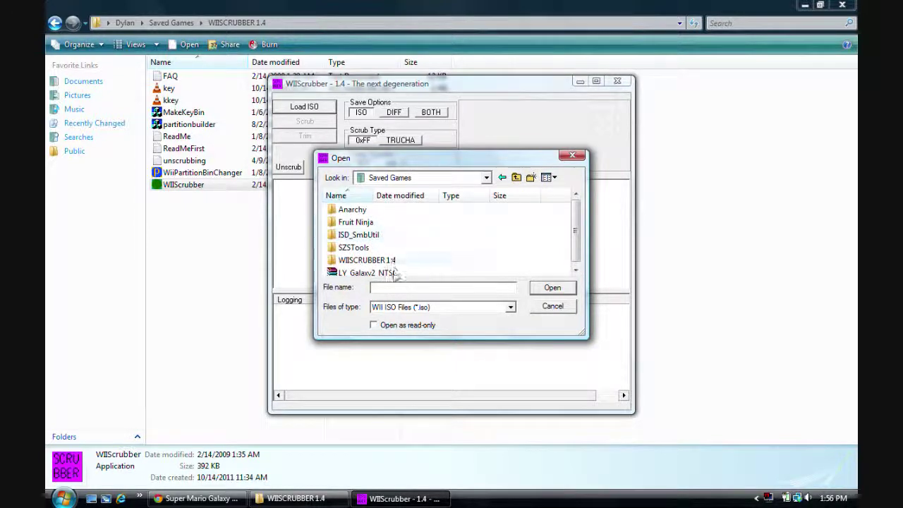
{"action": "double_click", "coordinate": [391, 273]}
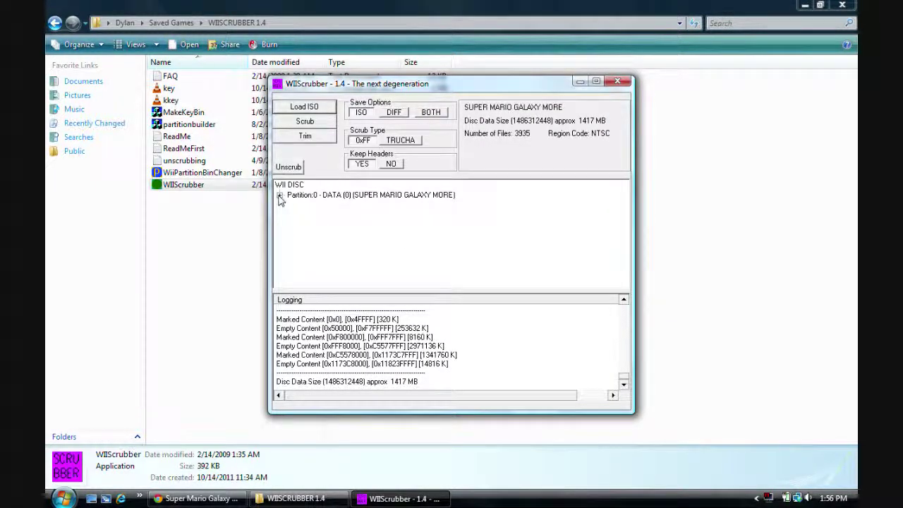
Step: Expand Partition:0 and ObjectData, then scroll the list down to Mario.arc
{"action": "left_click", "coordinate": [279, 195]}
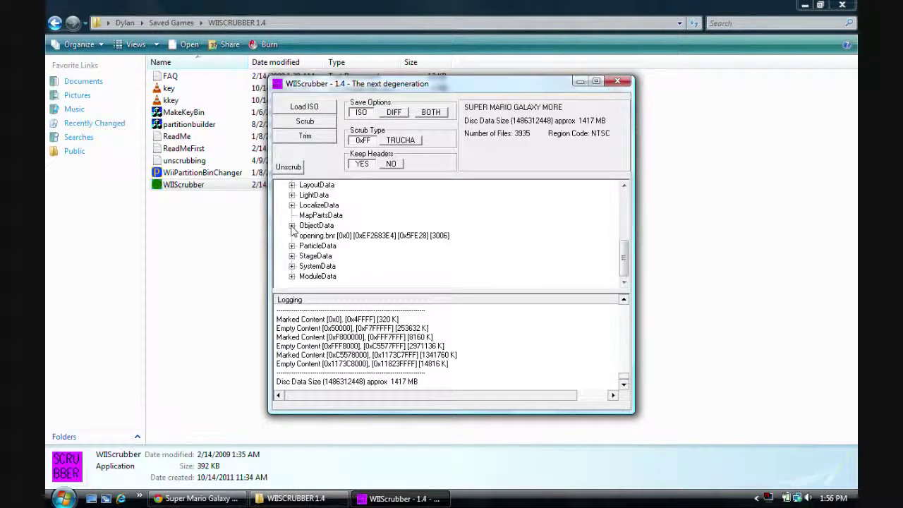
{"action": "left_click", "coordinate": [292, 226]}
{"action": "scroll", "coordinate": [297, 247], "scroll_direction": "down", "scroll_amount": 3}
{"action": "scroll", "coordinate": [297, 247], "scroll_direction": "down", "scroll_amount": 3}
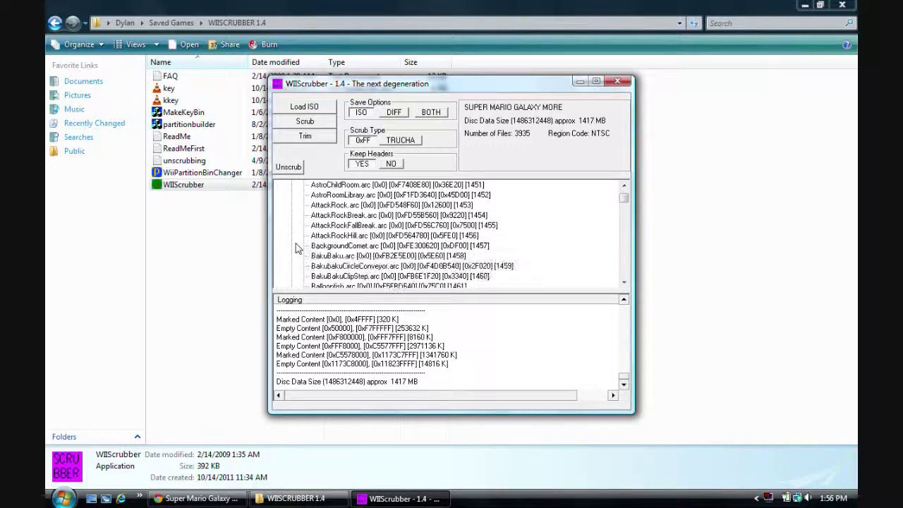
{"action": "scroll", "coordinate": [296, 247], "scroll_direction": "down", "scroll_amount": 3}
{"action": "scroll", "coordinate": [296, 247], "scroll_direction": "down", "scroll_amount": 5}
{"action": "scroll", "coordinate": [296, 247], "scroll_direction": "down", "scroll_amount": 5}
{"action": "scroll", "coordinate": [296, 247], "scroll_direction": "down", "scroll_amount": 5}
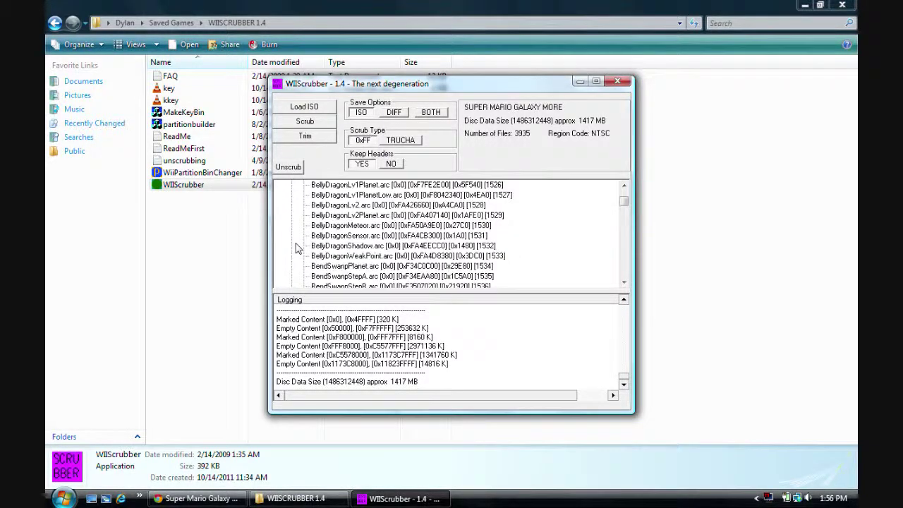
{"action": "scroll", "coordinate": [296, 247], "scroll_direction": "down", "scroll_amount": 5}
{"action": "scroll", "coordinate": [297, 247], "scroll_direction": "down", "scroll_amount": 8}
{"action": "scroll", "coordinate": [296, 247], "scroll_direction": "down", "scroll_amount": 8}
{"action": "scroll", "coordinate": [296, 247], "scroll_direction": "down", "scroll_amount": 8}
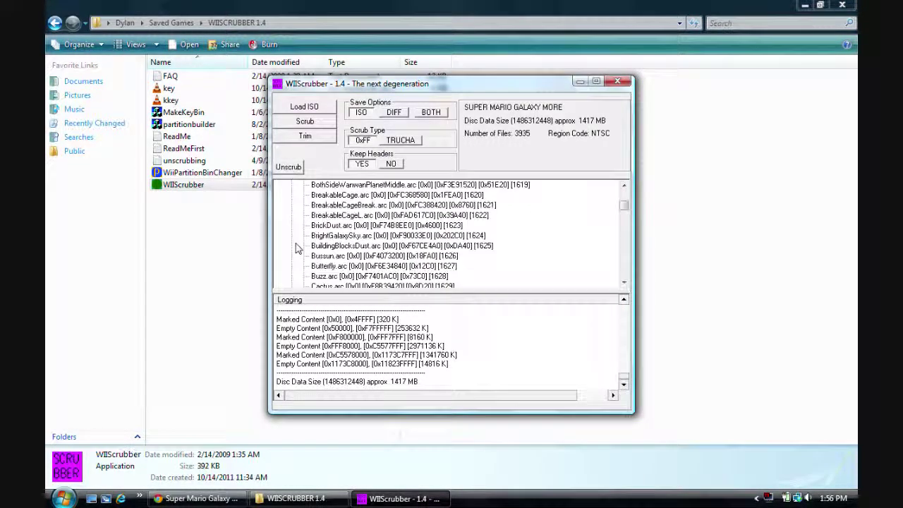
{"action": "scroll", "coordinate": [296, 247], "scroll_direction": "down", "scroll_amount": 8}
{"action": "scroll", "coordinate": [296, 247], "scroll_direction": "down", "scroll_amount": 10}
{"action": "scroll", "coordinate": [297, 247], "scroll_direction": "down", "scroll_amount": 10}
{"action": "scroll", "coordinate": [296, 247], "scroll_direction": "down", "scroll_amount": 10}
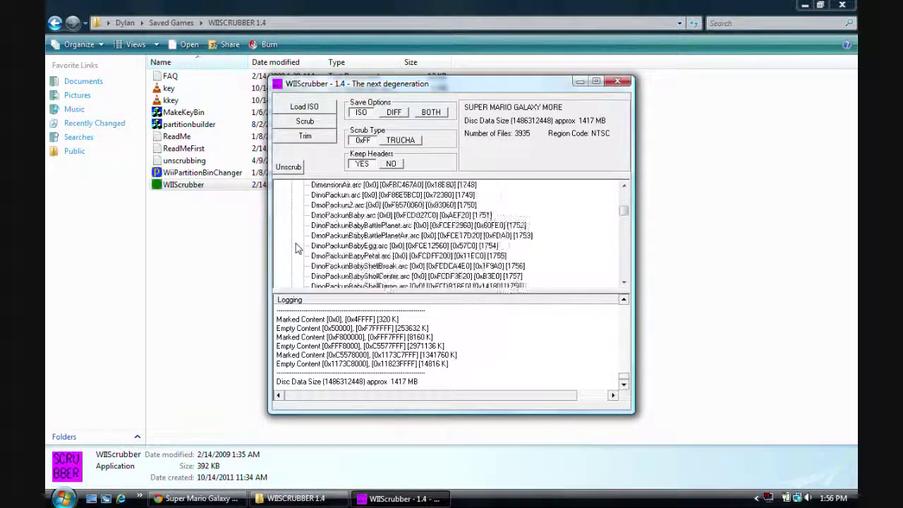
{"action": "scroll", "coordinate": [296, 247], "scroll_direction": "down", "scroll_amount": 10}
{"action": "scroll", "coordinate": [297, 247], "scroll_direction": "down", "scroll_amount": 9}
{"action": "scroll", "coordinate": [297, 247], "scroll_direction": "down", "scroll_amount": 9}
{"action": "scroll", "coordinate": [296, 247], "scroll_direction": "down", "scroll_amount": 9}
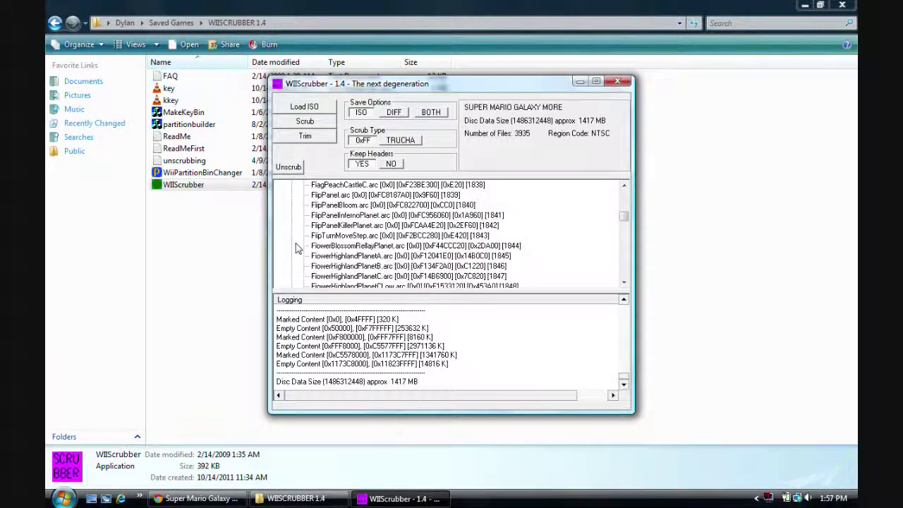
{"action": "scroll", "coordinate": [296, 247], "scroll_direction": "down", "scroll_amount": 9}
{"action": "scroll", "coordinate": [297, 247], "scroll_direction": "down", "scroll_amount": 10}
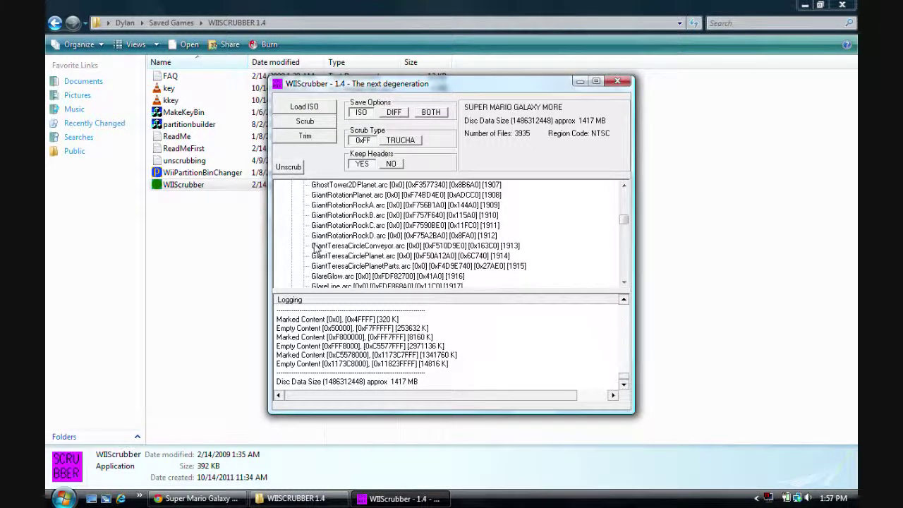
{"action": "key", "text": "m"}
{"action": "scroll", "coordinate": [339, 276], "scroll_direction": "down", "scroll_amount": 4}
{"action": "scroll", "coordinate": [338, 275], "scroll_direction": "down", "scroll_amount": 4}
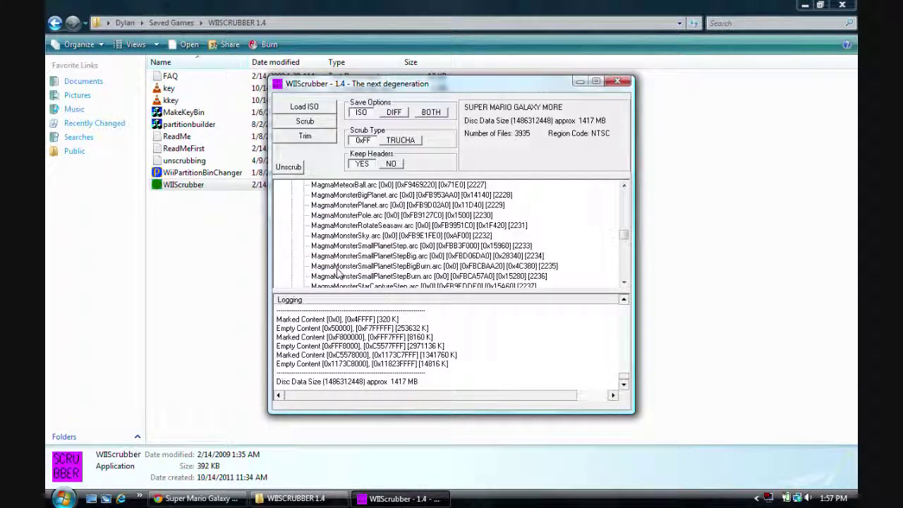
{"action": "scroll", "coordinate": [339, 276], "scroll_direction": "down", "scroll_amount": 4}
{"action": "scroll", "coordinate": [338, 275], "scroll_direction": "down", "scroll_amount": 4}
{"action": "scroll", "coordinate": [338, 273], "scroll_direction": "up", "scroll_amount": 2}
{"action": "scroll", "coordinate": [338, 274], "scroll_direction": "up", "scroll_amount": 1}
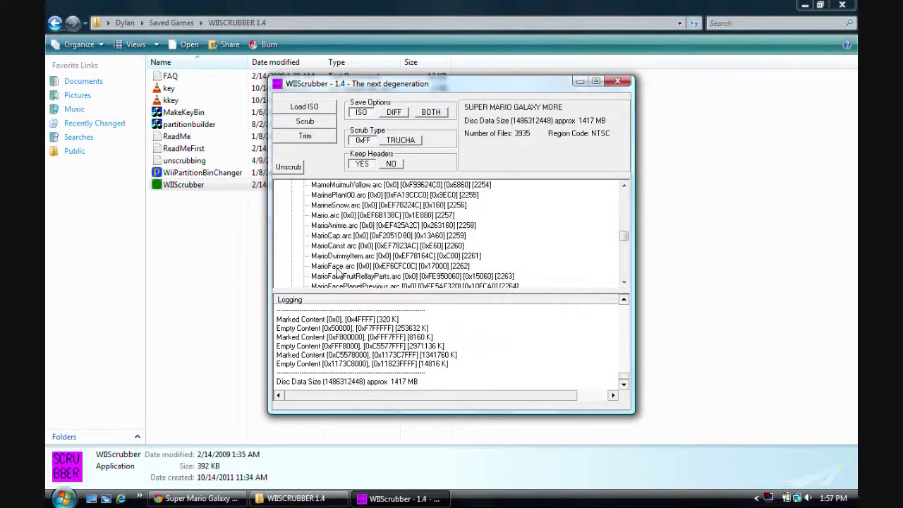
{"action": "scroll", "coordinate": [338, 275], "scroll_direction": "up", "scroll_amount": 2}
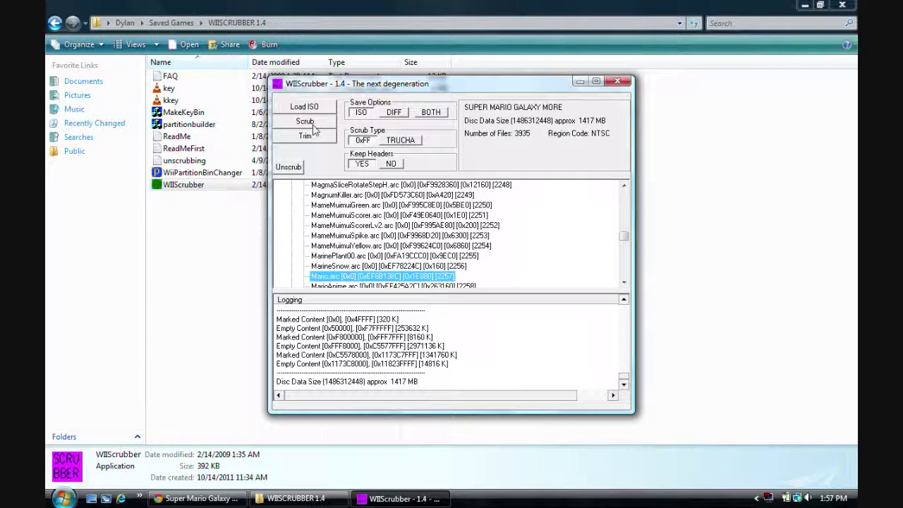
Step: Extract Mario.arc from the disc and save it into a new 'Arc Files' folder
{"action": "right_click", "coordinate": [374, 281]}
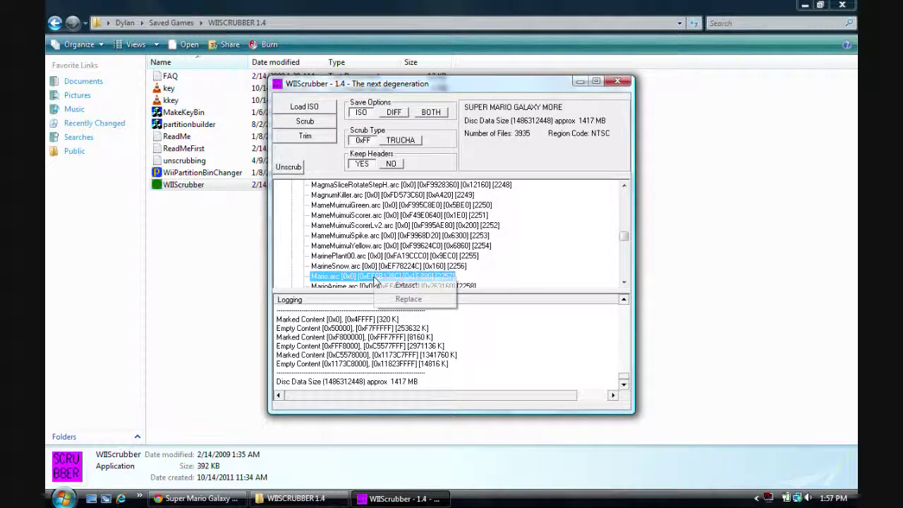
{"action": "left_click", "coordinate": [406, 285]}
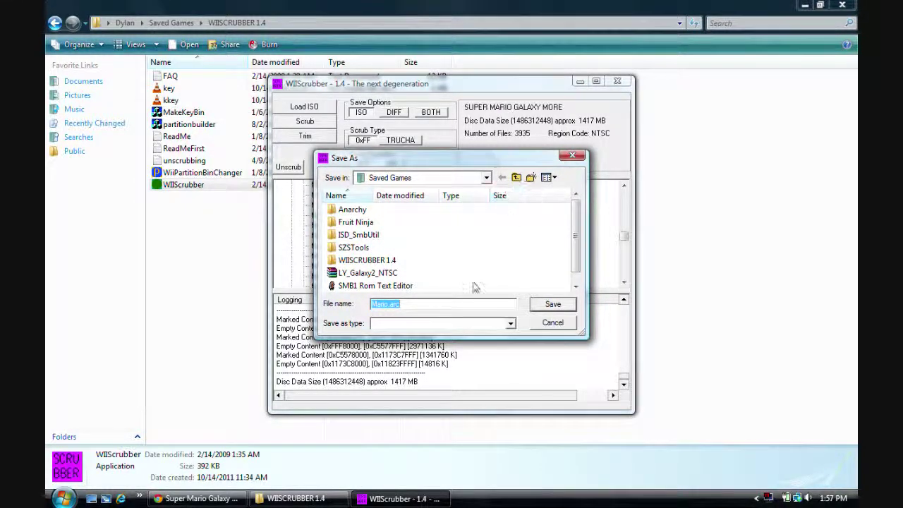
{"action": "left_click", "coordinate": [530, 178]}
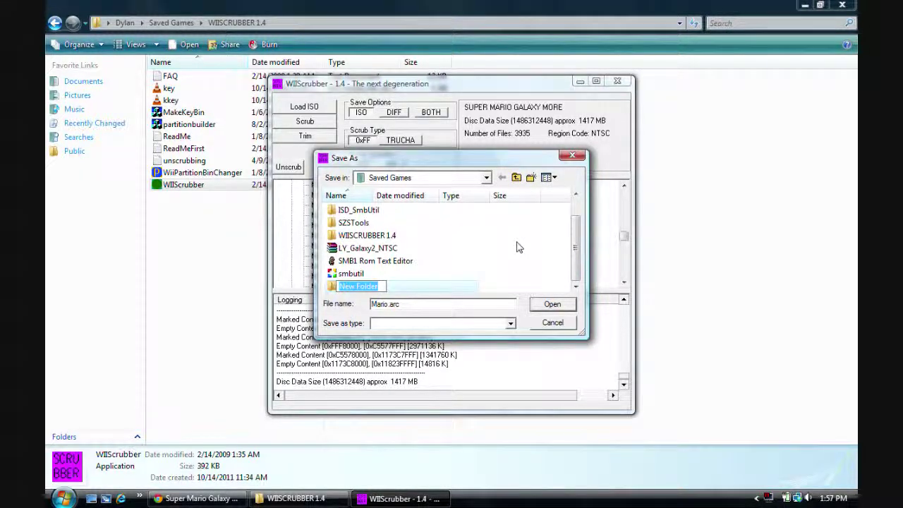
{"action": "type", "text": "Arc Fi"}
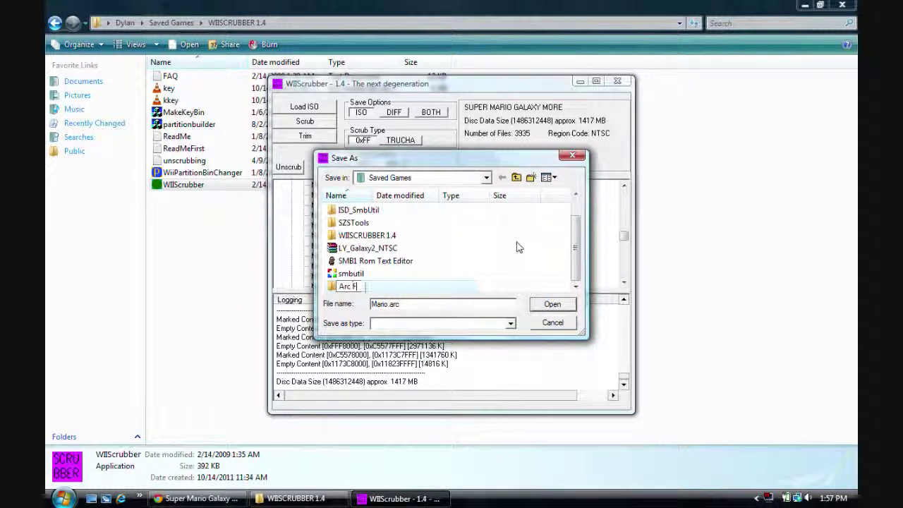
{"action": "type", "text": "les"}
{"action": "left_click", "coordinate": [400, 286]}
{"action": "left_click", "coordinate": [547, 309]}
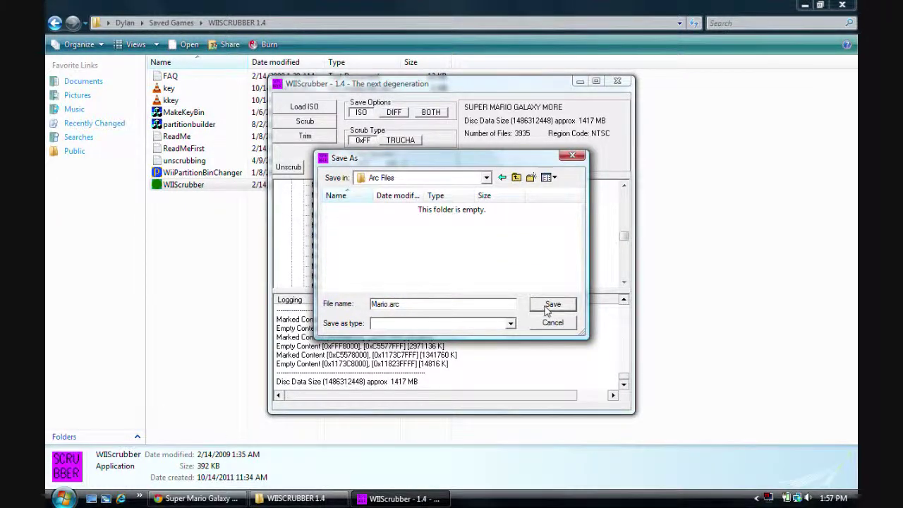
{"action": "left_click", "coordinate": [547, 309]}
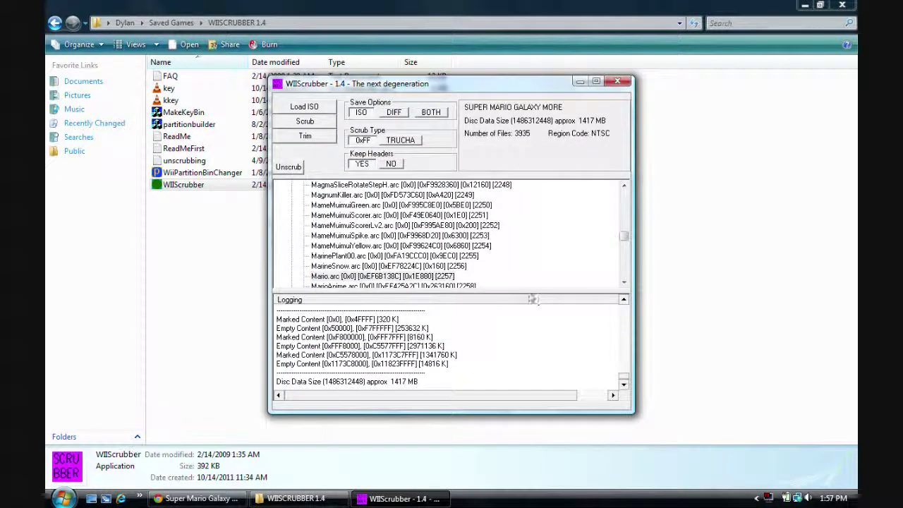
Step: Quit WiiScrubber and return to the Saved Games folder
{"action": "left_click", "coordinate": [618, 84]}
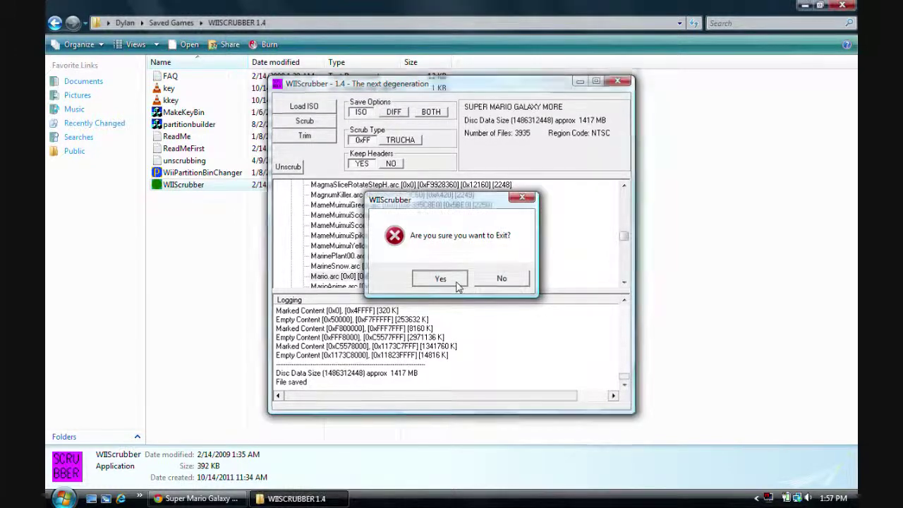
{"action": "left_click", "coordinate": [457, 283]}
{"action": "left_click", "coordinate": [54, 23]}
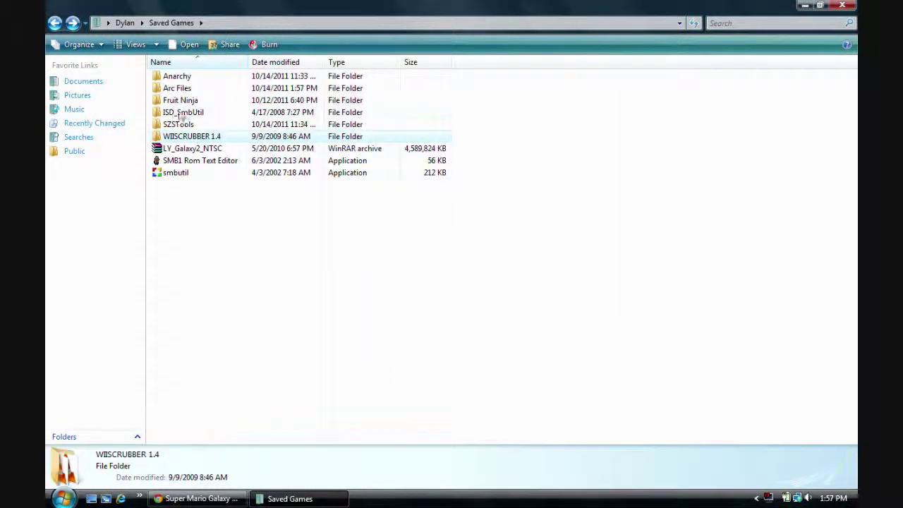
Step: Open Mario.arc in Arc Files with Saved Games\SZSTools\yaz0dec to decompress it
{"action": "double_click", "coordinate": [179, 91]}
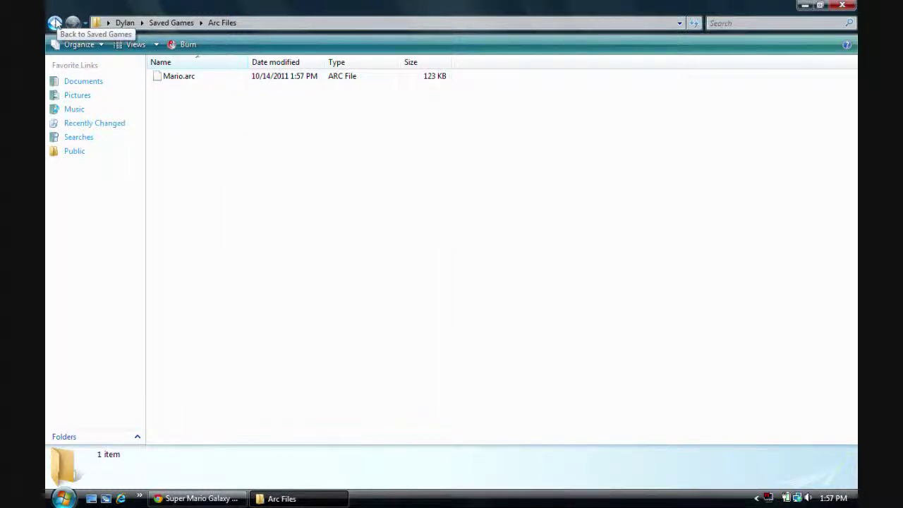
{"action": "right_click", "coordinate": [180, 82]}
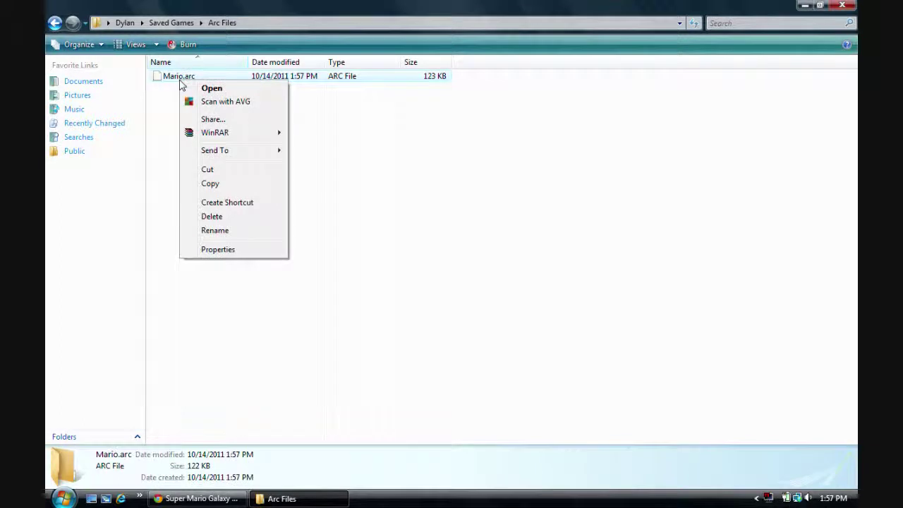
{"action": "left_click", "coordinate": [209, 89]}
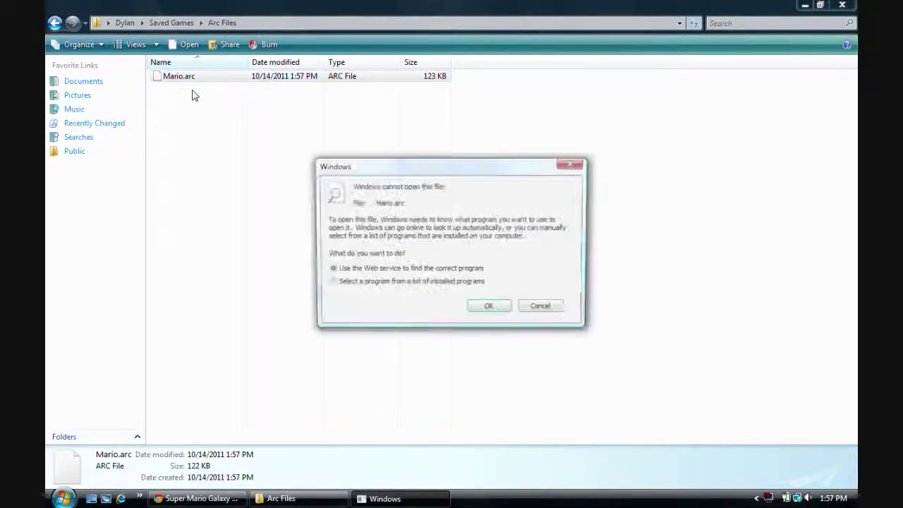
{"action": "left_click", "coordinate": [487, 309]}
{"action": "left_click", "coordinate": [598, 336]}
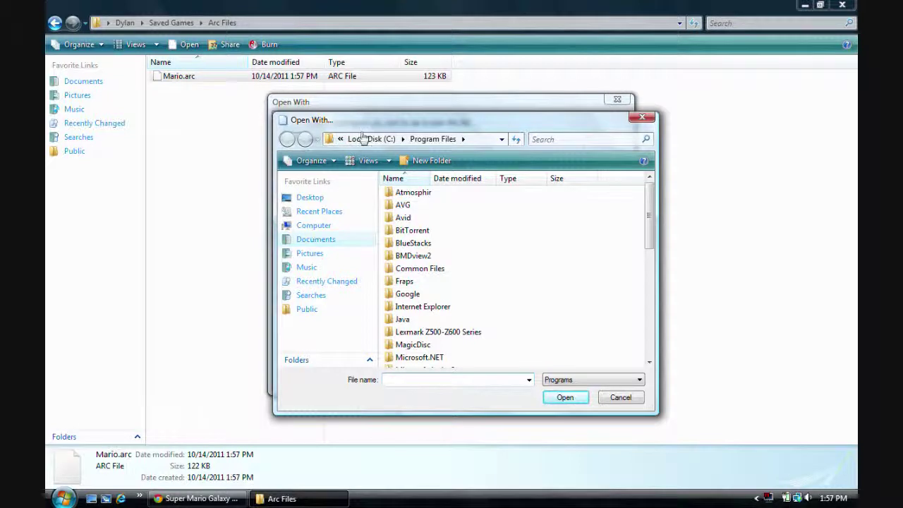
{"action": "left_click", "coordinate": [357, 139]}
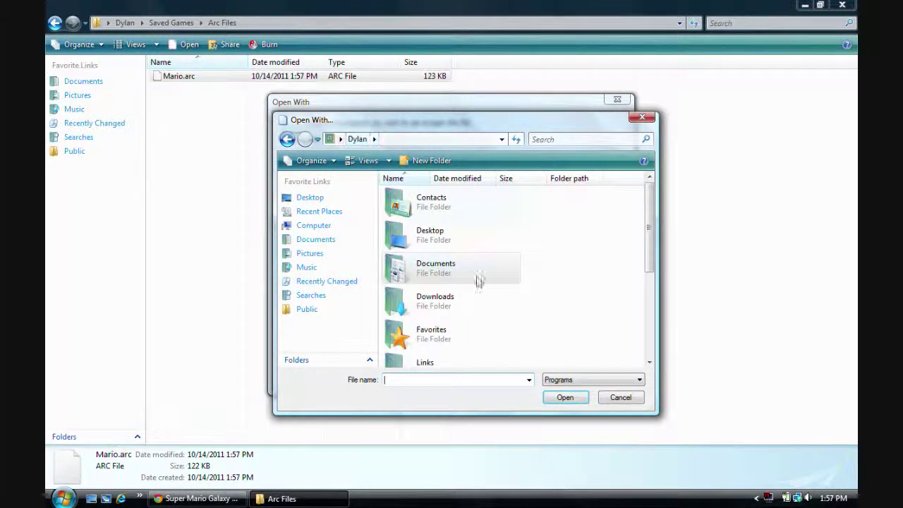
{"action": "scroll", "coordinate": [649, 352], "scroll_direction": "down", "scroll_amount": 5}
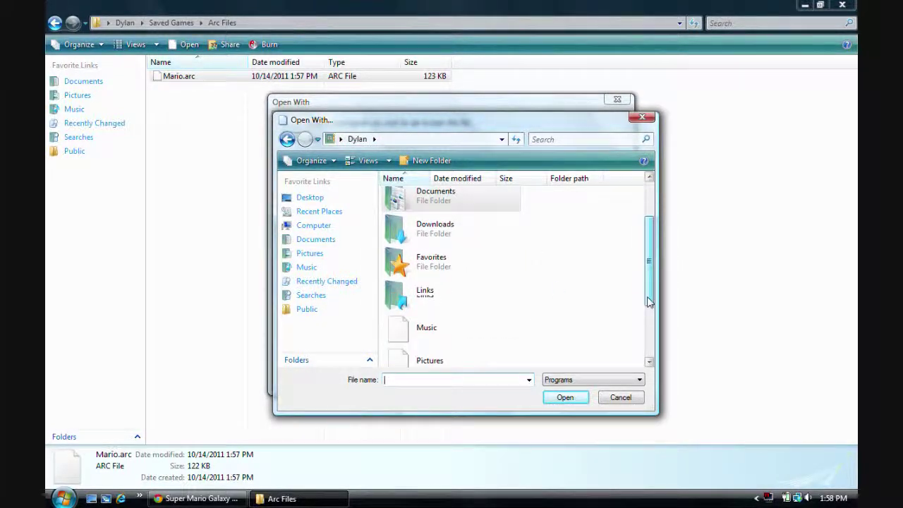
{"action": "double_click", "coordinate": [438, 294]}
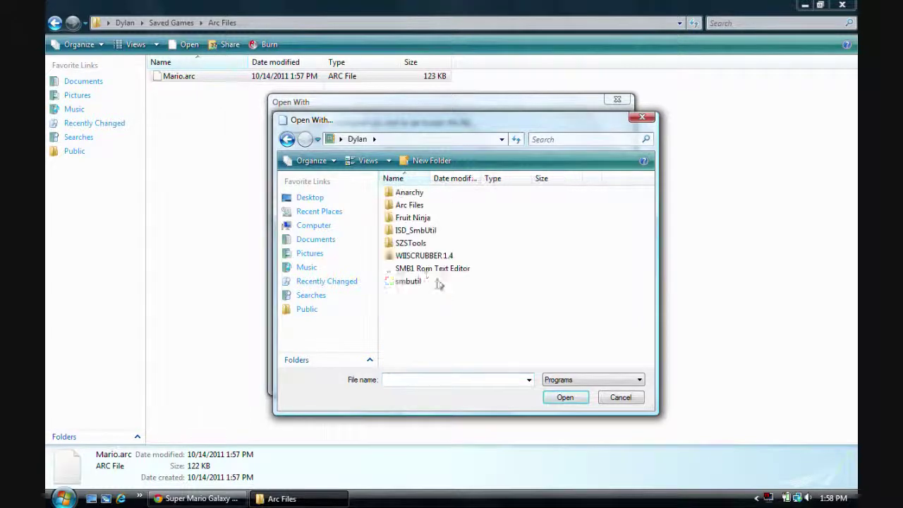
{"action": "double_click", "coordinate": [415, 244]}
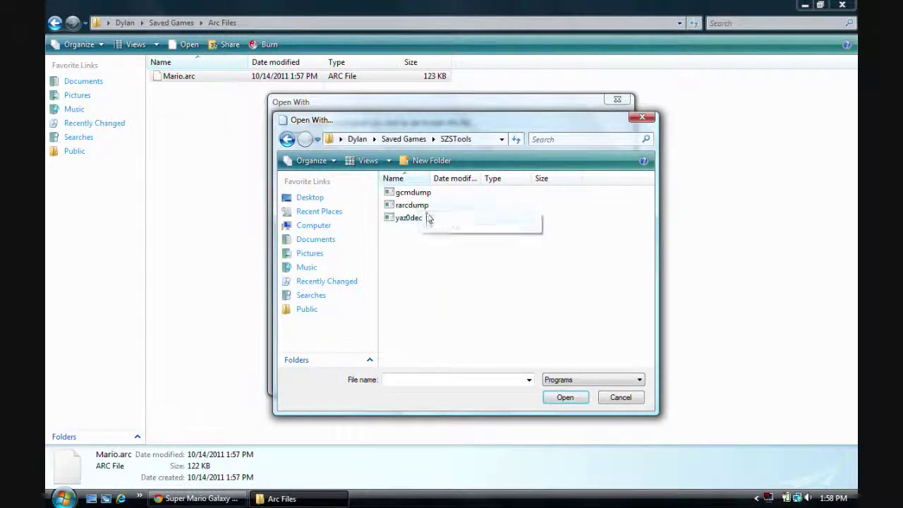
{"action": "double_click", "coordinate": [424, 223]}
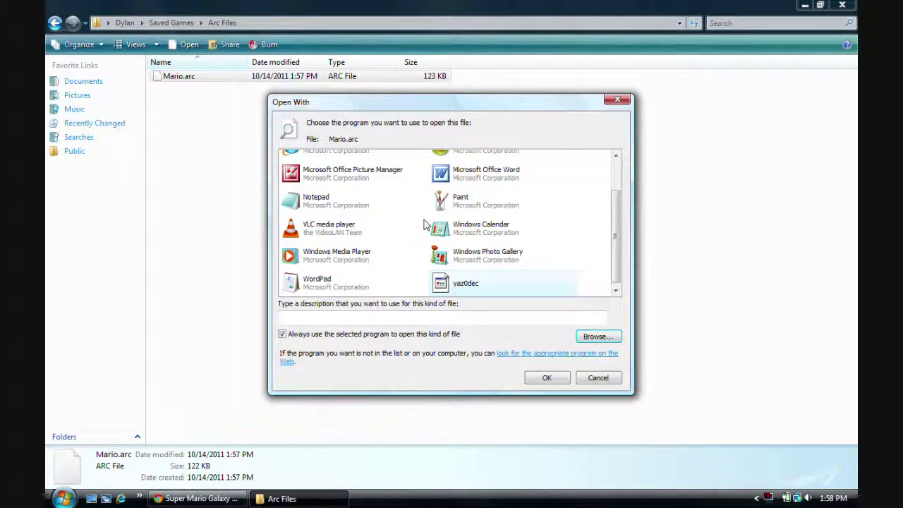
{"action": "double_click", "coordinate": [468, 290]}
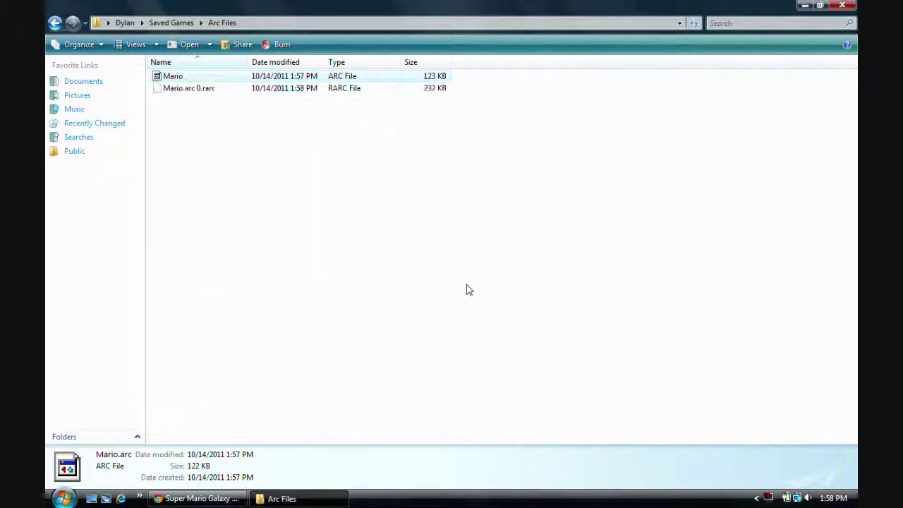
Step: Choose to open Mario.arc 0.rarc with a manually browsed program
{"action": "left_click", "coordinate": [203, 91]}
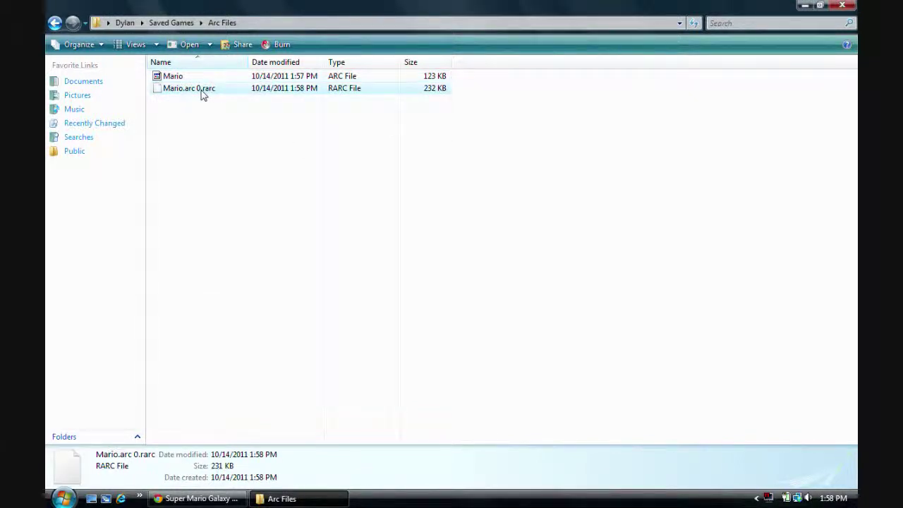
{"action": "right_click", "coordinate": [202, 93]}
{"action": "left_click", "coordinate": [233, 99]}
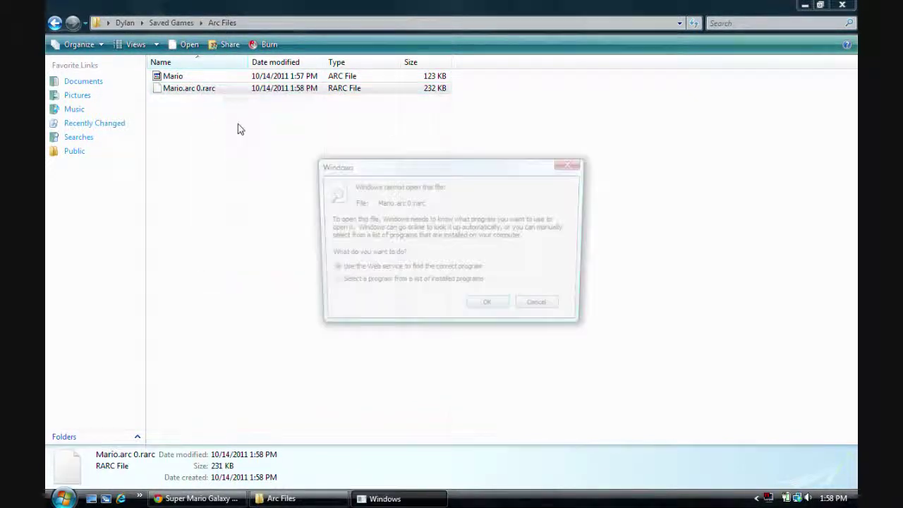
{"action": "left_click", "coordinate": [486, 309]}
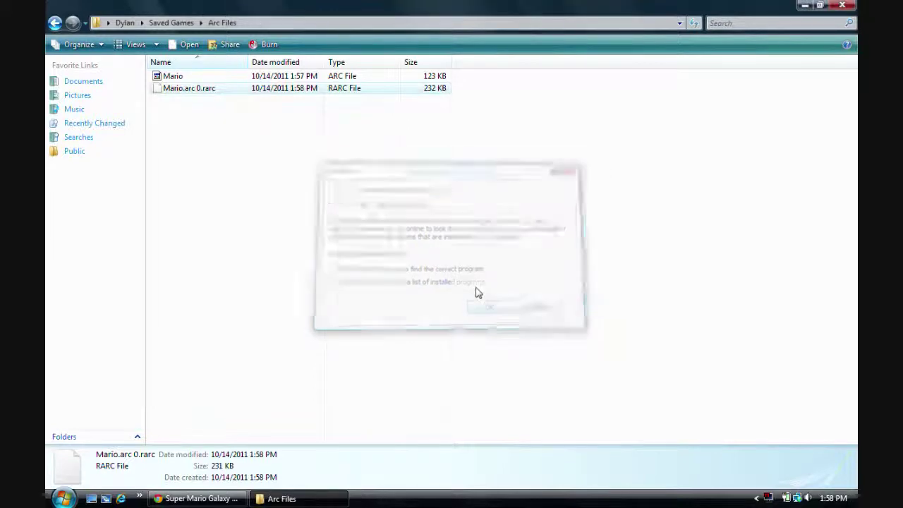
{"action": "left_click", "coordinate": [590, 339]}
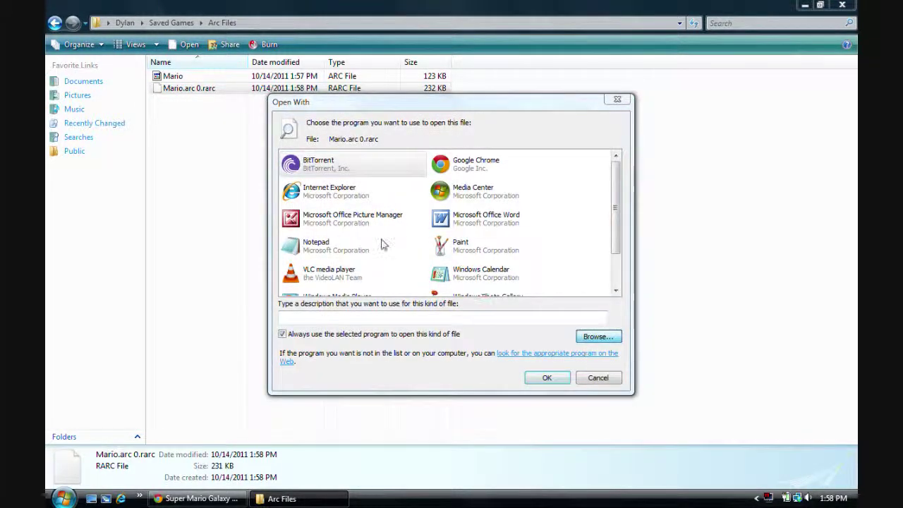
Step: Pick Saved Games\SZSTools\rarcdump as the program and run it on the rarc file
{"action": "left_click", "coordinate": [315, 239]}
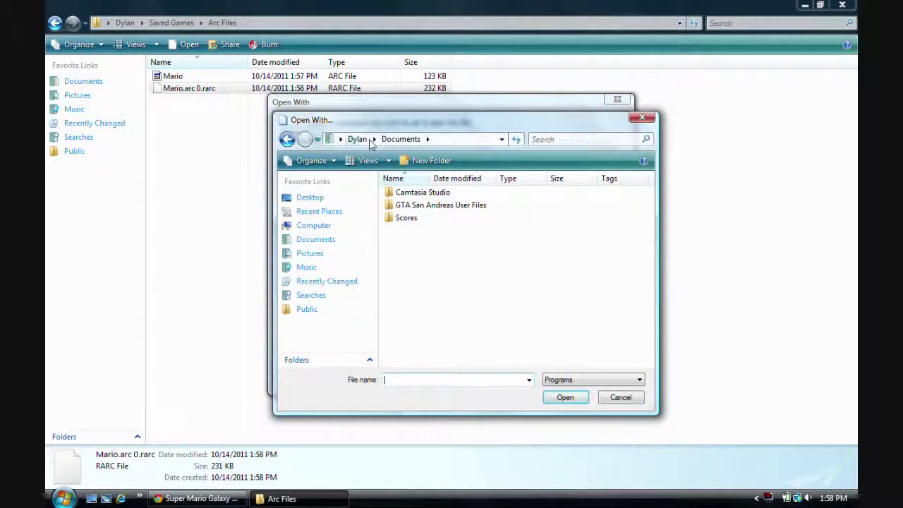
{"action": "left_click", "coordinate": [362, 139]}
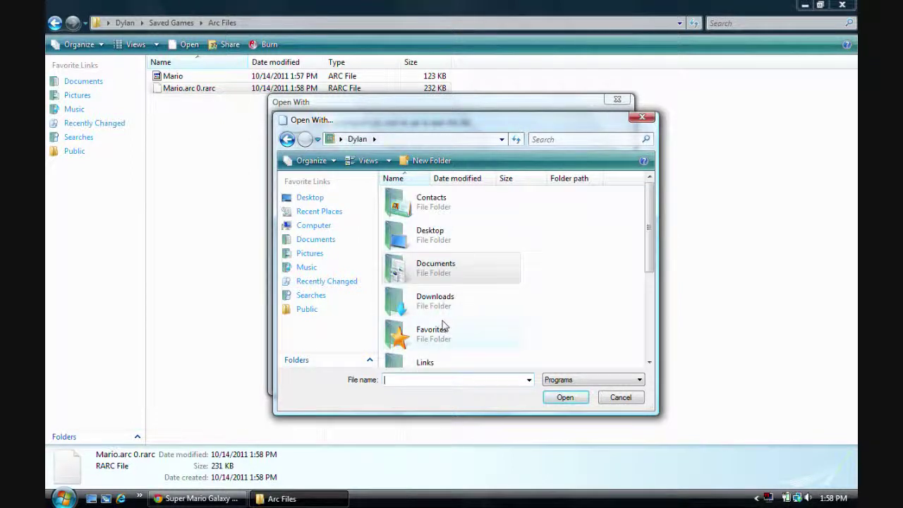
{"action": "left_click_drag", "start_coordinate": [655, 262], "coordinate": [631, 313]}
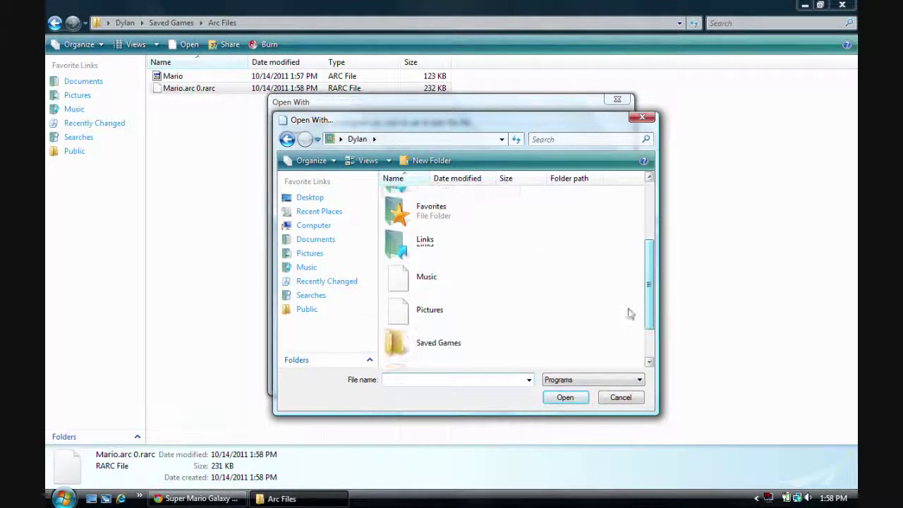
{"action": "double_click", "coordinate": [437, 342]}
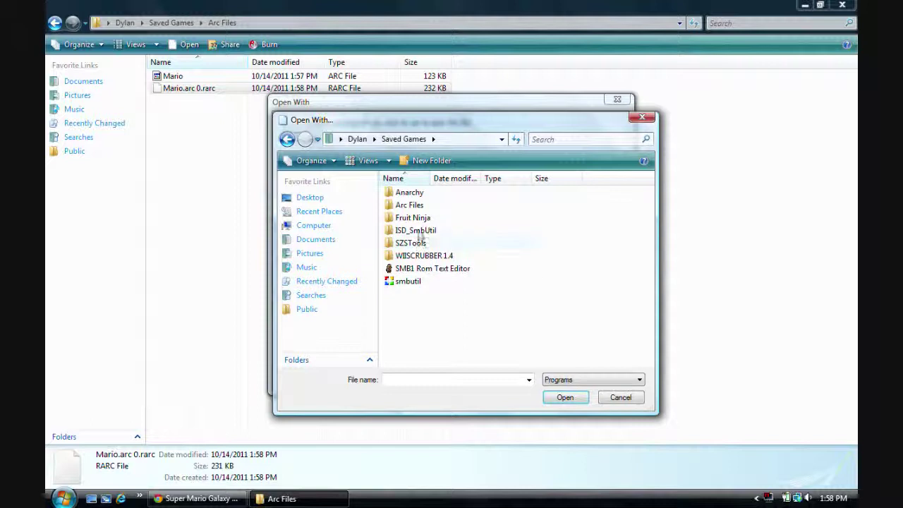
{"action": "double_click", "coordinate": [422, 206]}
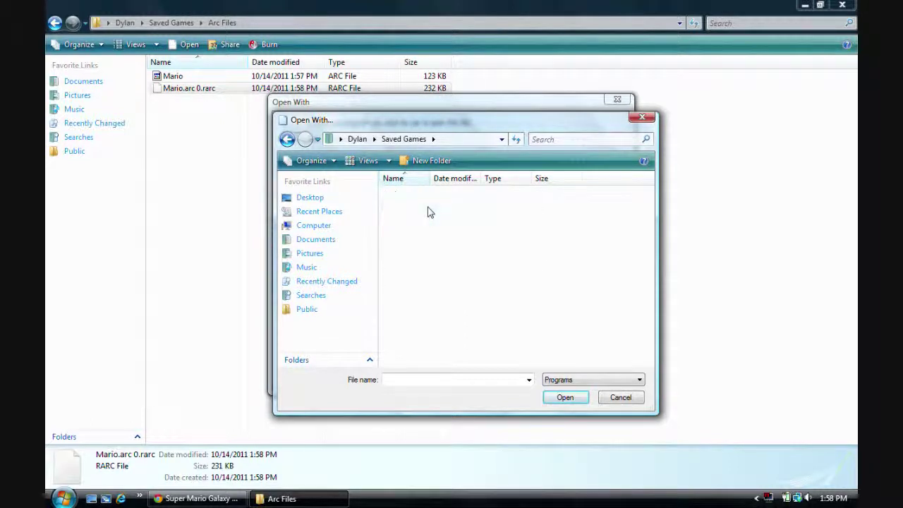
{"action": "left_click", "coordinate": [286, 140]}
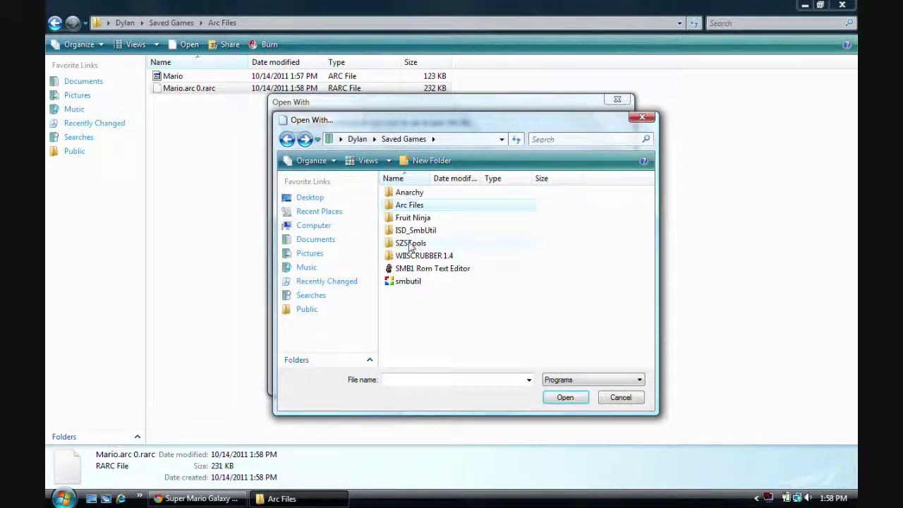
{"action": "double_click", "coordinate": [411, 244]}
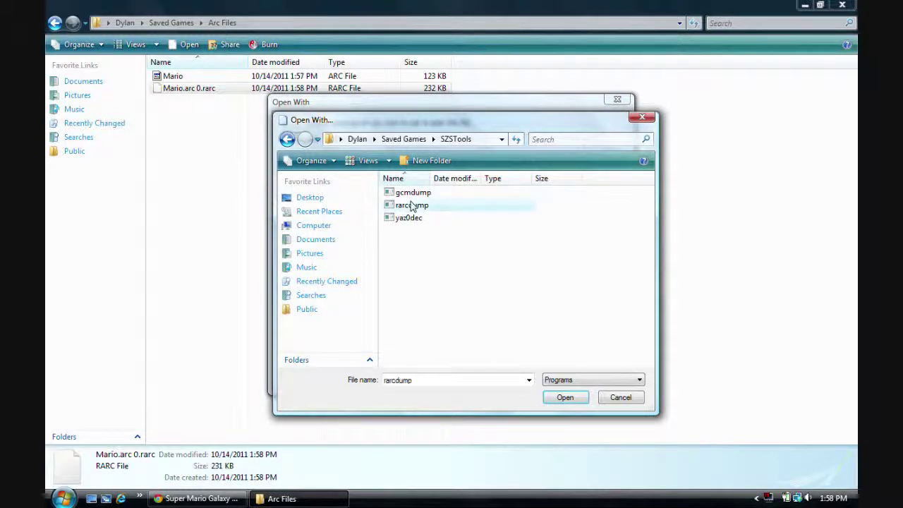
{"action": "double_click", "coordinate": [412, 205]}
{"action": "left_click", "coordinate": [543, 379]}
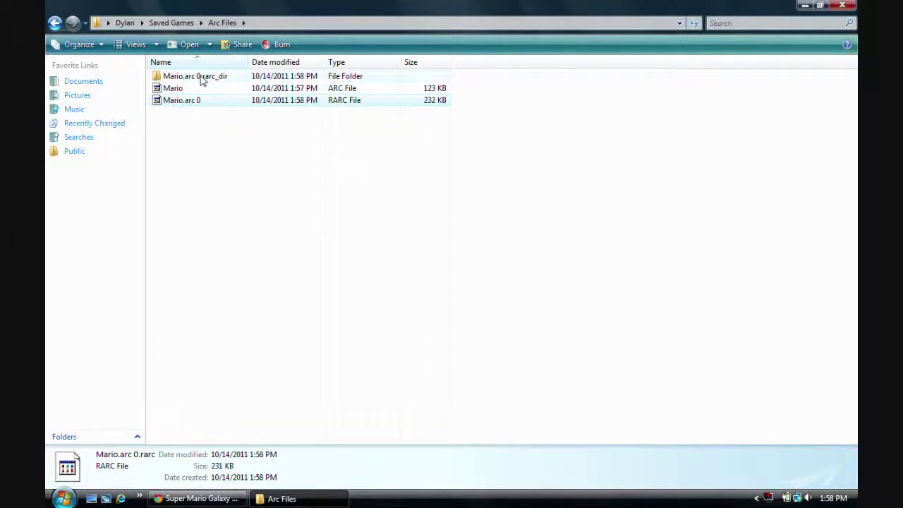
Step: Go into Mario.arc 0.rarc_dir\Mario and load Mario.bdl in bmdview2
{"action": "double_click", "coordinate": [200, 80]}
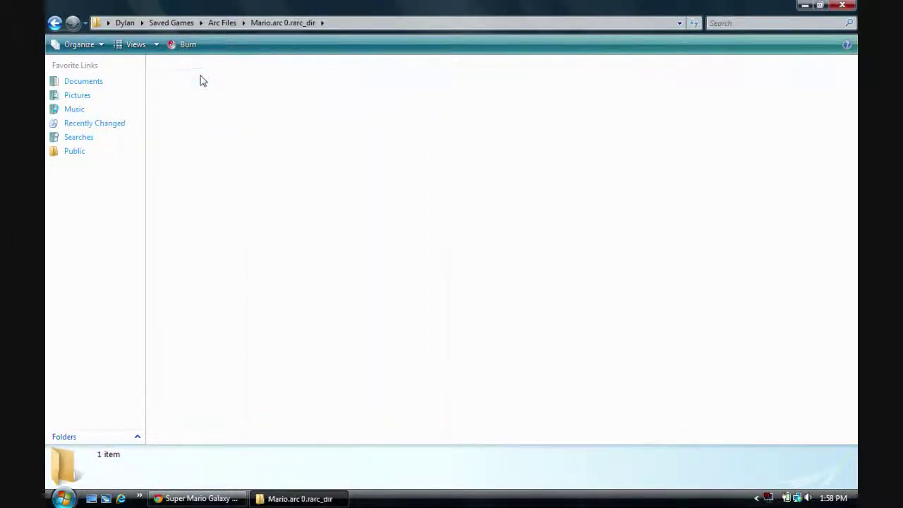
{"action": "double_click", "coordinate": [201, 79]}
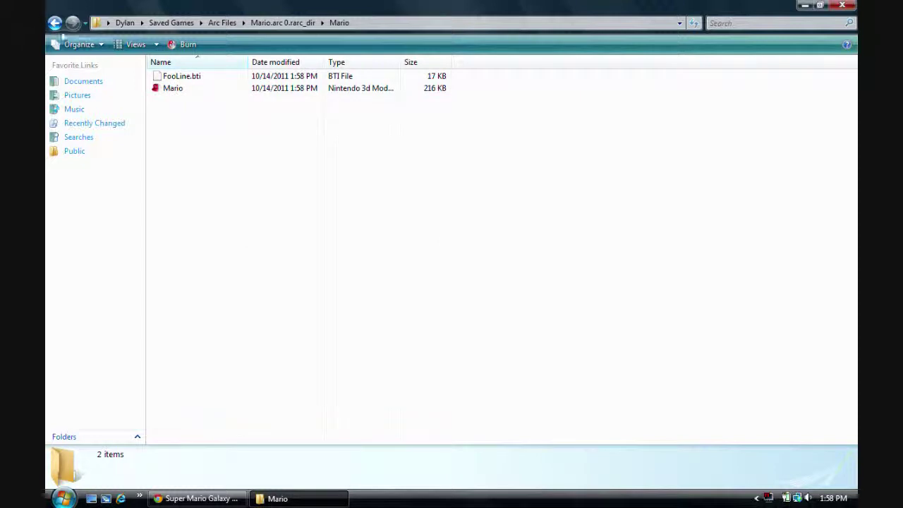
{"action": "double_click", "coordinate": [173, 88]}
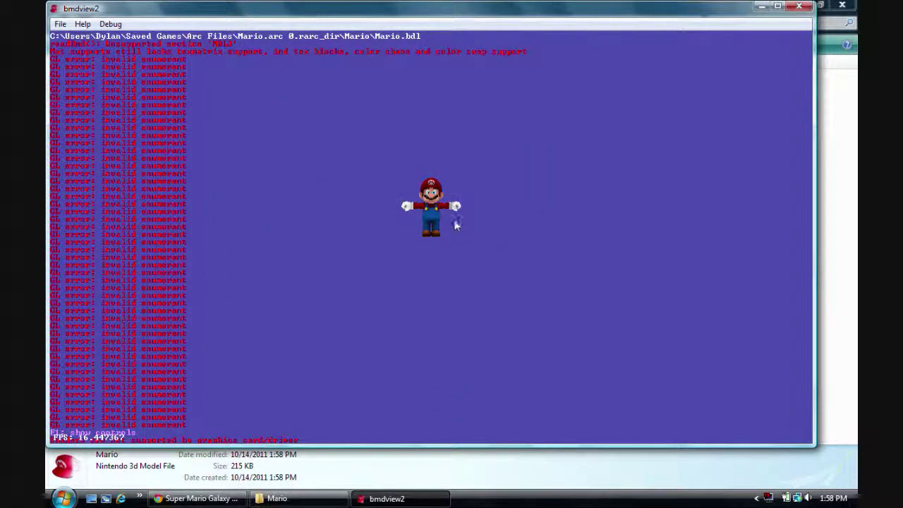
{"action": "mouse_move", "coordinate": [439, 216]}
{"action": "left_mouse_down"}
{"action": "mouse_move", "coordinate": [428, 225]}
{"action": "mouse_move", "coordinate": [450, 221]}
{"action": "left_mouse_up"}
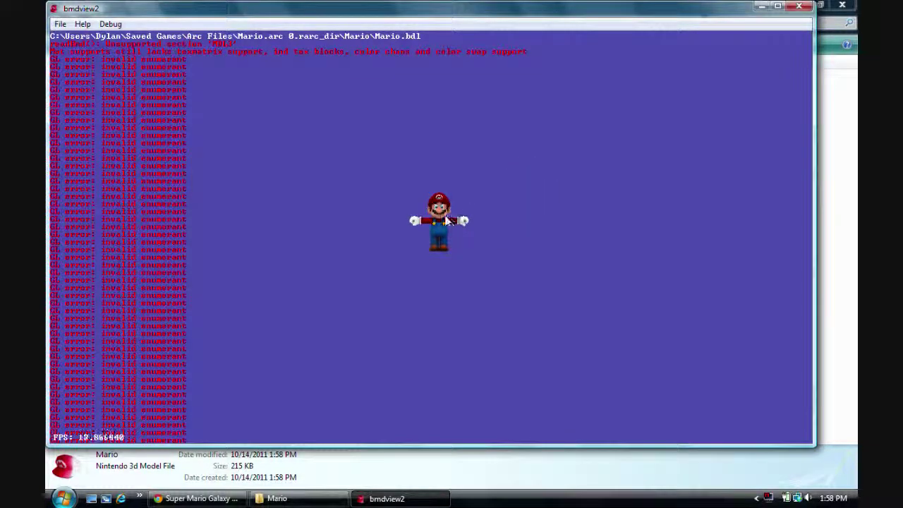
{"action": "scroll", "coordinate": [445, 217], "scroll_direction": "up", "scroll_amount": 3}
{"action": "scroll", "coordinate": [445, 217], "scroll_direction": "up", "scroll_amount": 3}
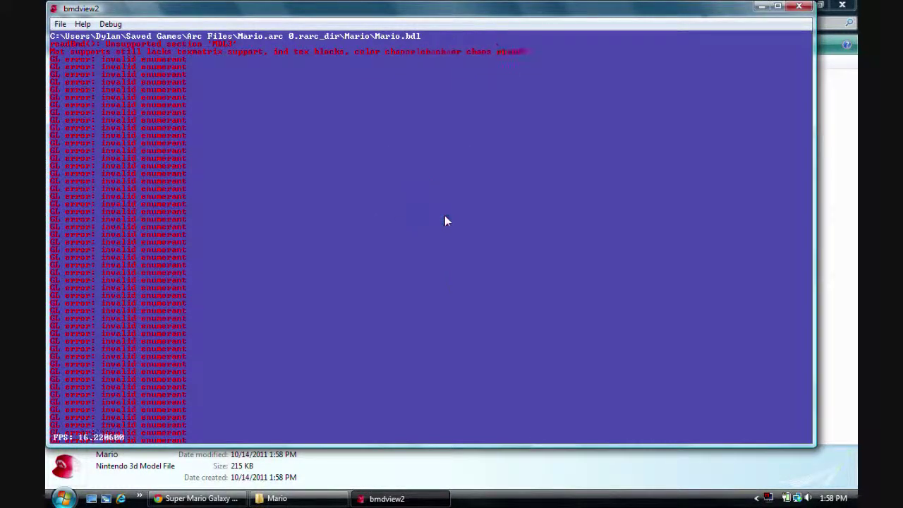
{"action": "scroll", "coordinate": [444, 221], "scroll_direction": "down", "scroll_amount": 3}
{"action": "scroll", "coordinate": [445, 221], "scroll_direction": "down", "scroll_amount": 2}
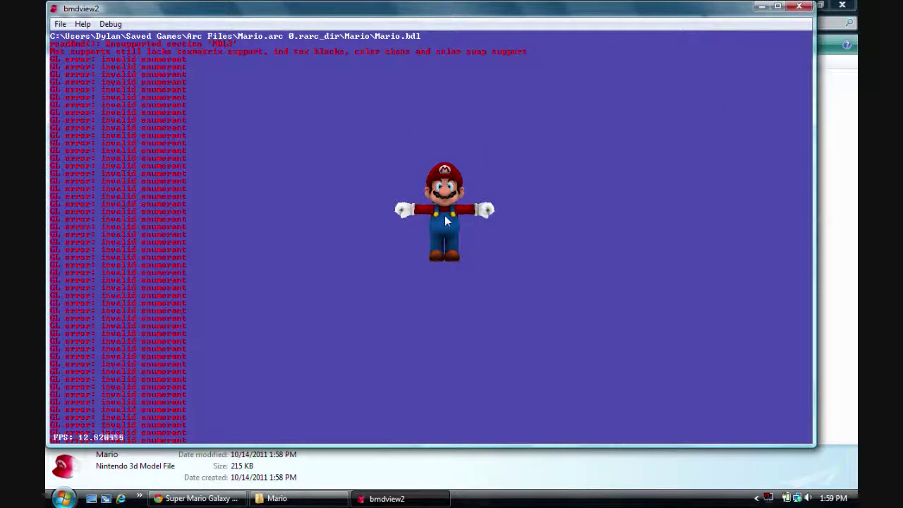
{"action": "scroll", "coordinate": [445, 221], "scroll_direction": "up", "scroll_amount": 3}
{"action": "scroll", "coordinate": [444, 221], "scroll_direction": "up", "scroll_amount": 1}
{"action": "scroll", "coordinate": [445, 221], "scroll_direction": "up", "scroll_amount": 1}
{"action": "scroll", "coordinate": [445, 220], "scroll_direction": "up", "scroll_amount": 2}
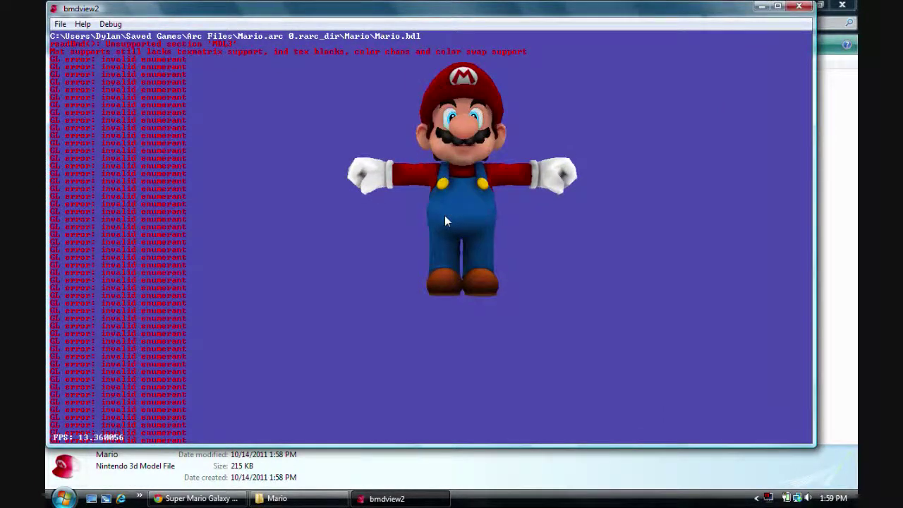
{"action": "key", "text": "d"}
{"action": "key", "text": "a"}
{"action": "key", "text": "a"}
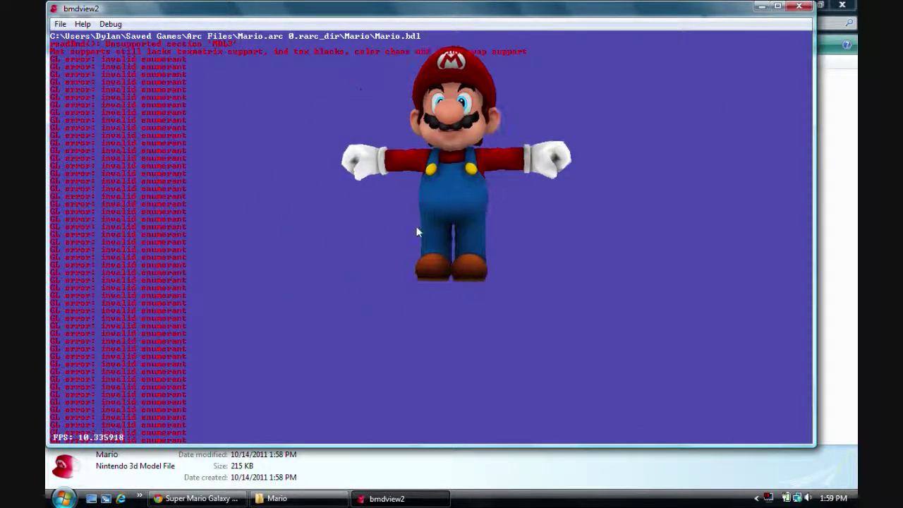
{"action": "scroll", "coordinate": [416, 232], "scroll_direction": "up", "scroll_amount": 2}
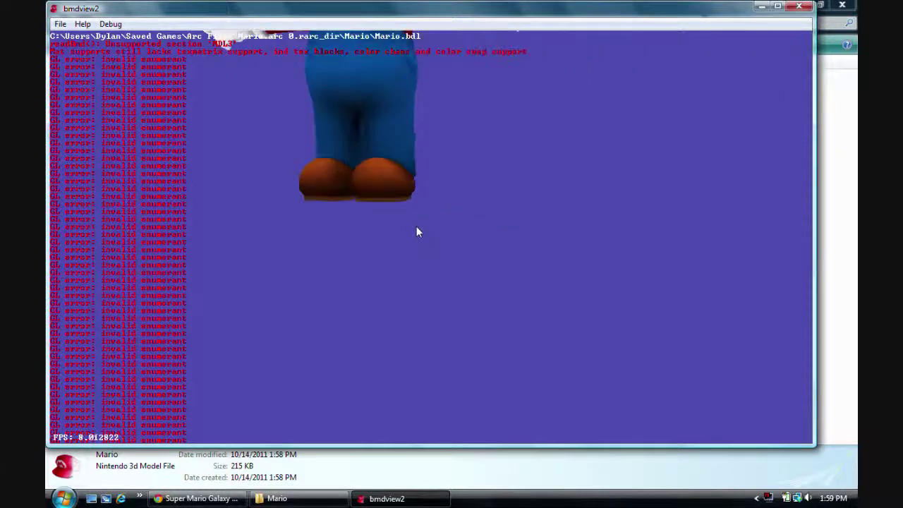
{"action": "key", "text": "d"}
{"action": "key", "text": "a"}
{"action": "key", "text": "a"}
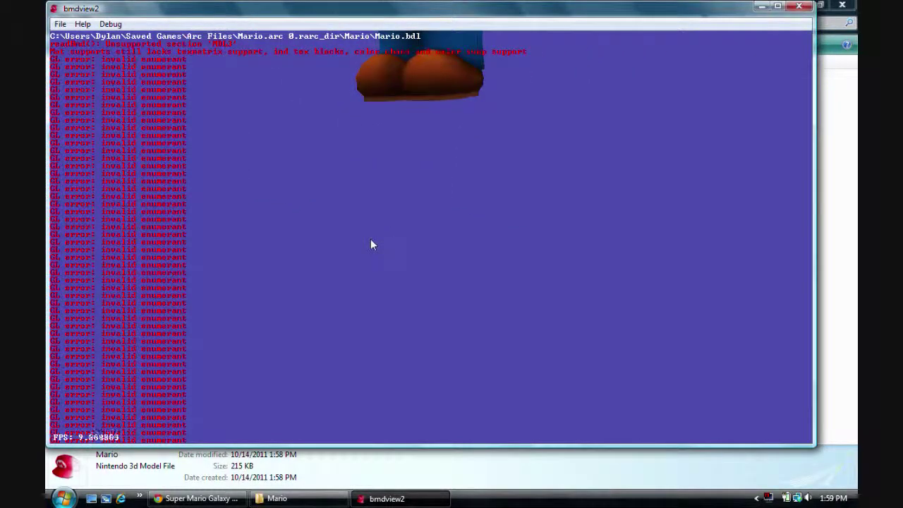
{"action": "scroll", "coordinate": [372, 243], "scroll_direction": "down", "scroll_amount": 1}
{"action": "key", "text": "s"}
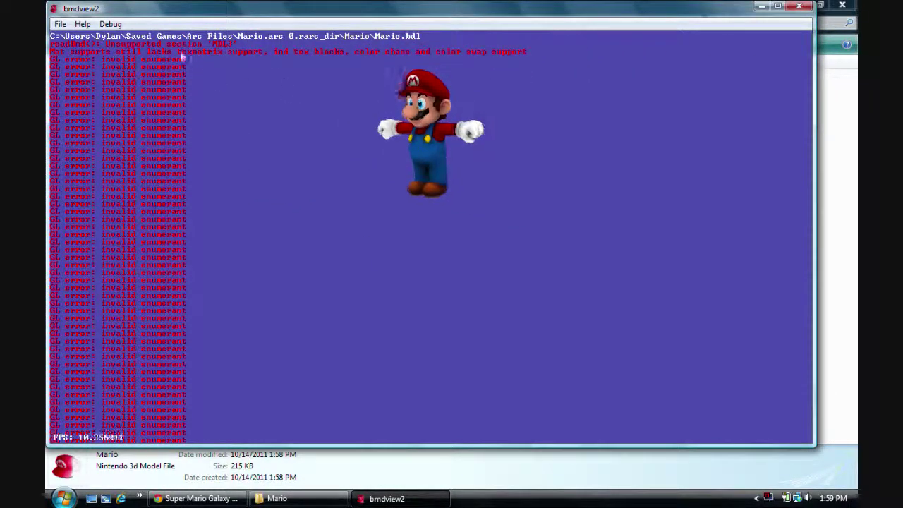
{"action": "left_click", "coordinate": [61, 24]}
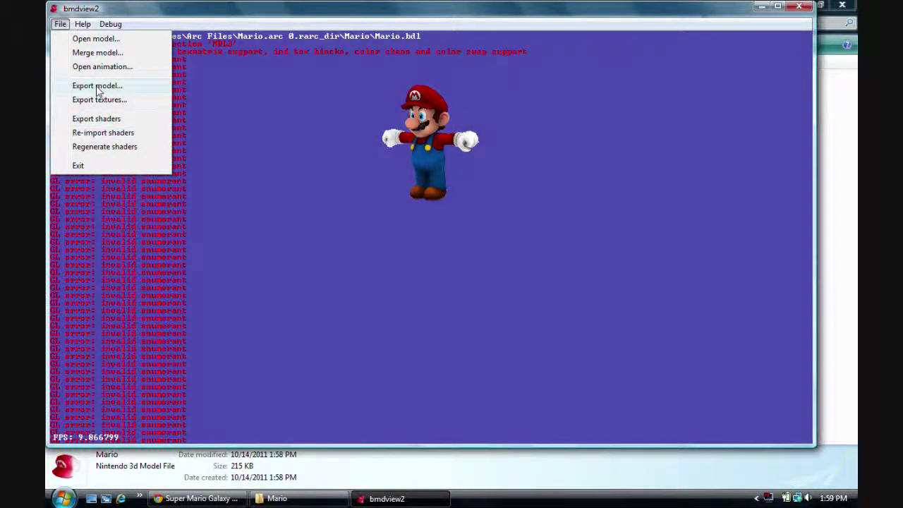
{"action": "left_click", "coordinate": [97, 86]}
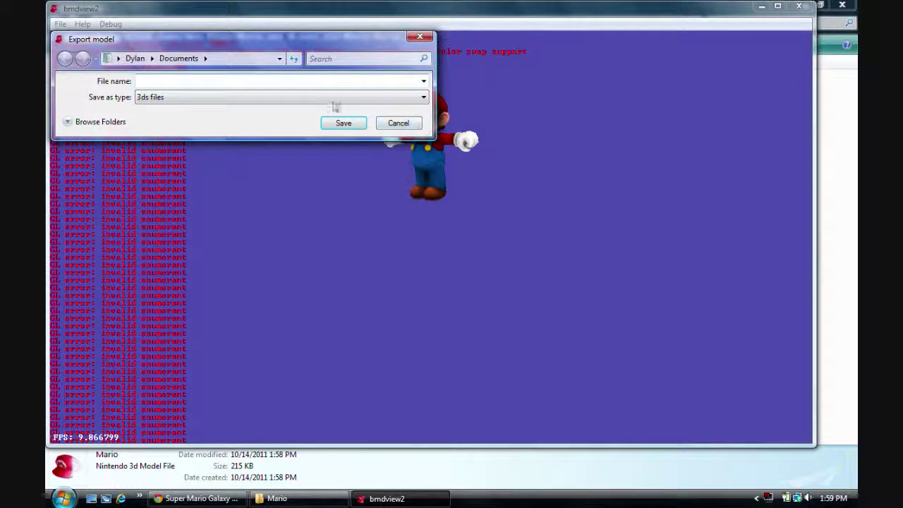
{"action": "key", "text": "Escape"}
{"action": "left_click", "coordinate": [61, 24]}
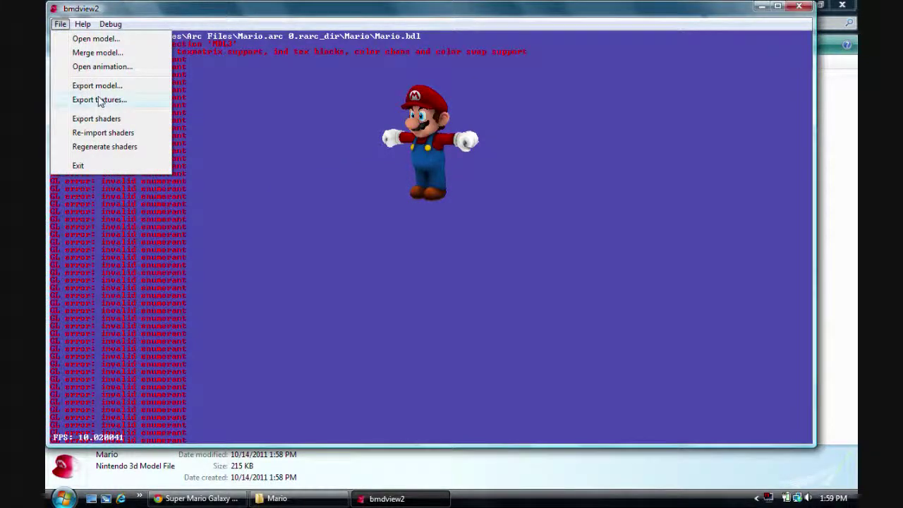
{"action": "left_click", "coordinate": [100, 99]}
{"action": "left_click", "coordinate": [395, 123]}
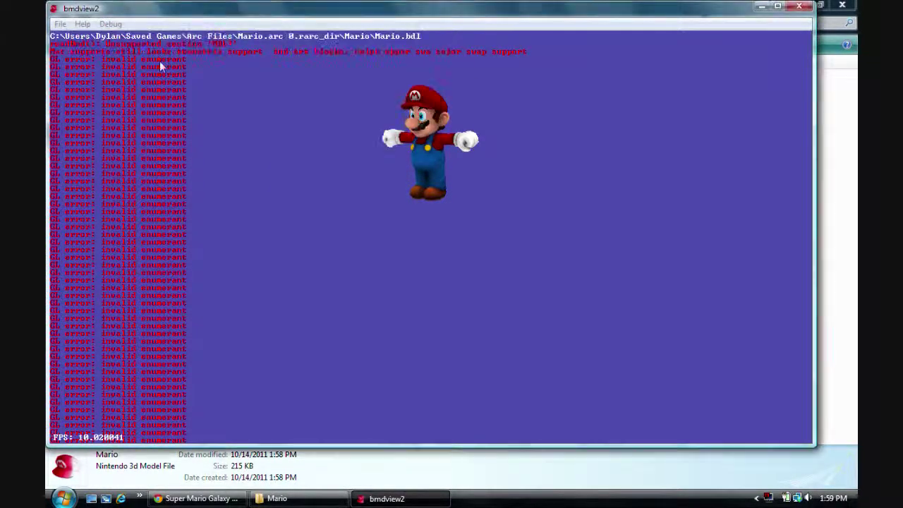
{"action": "left_click", "coordinate": [60, 24]}
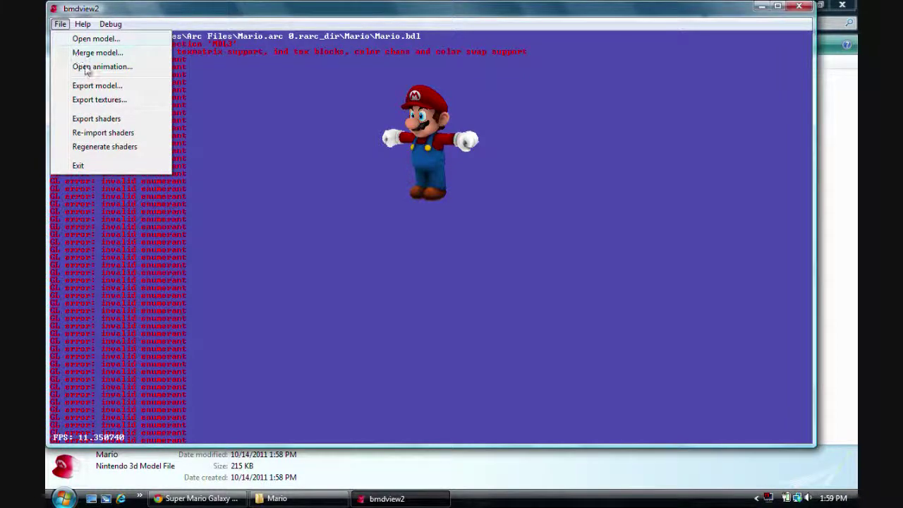
{"action": "left_click", "coordinate": [84, 66]}
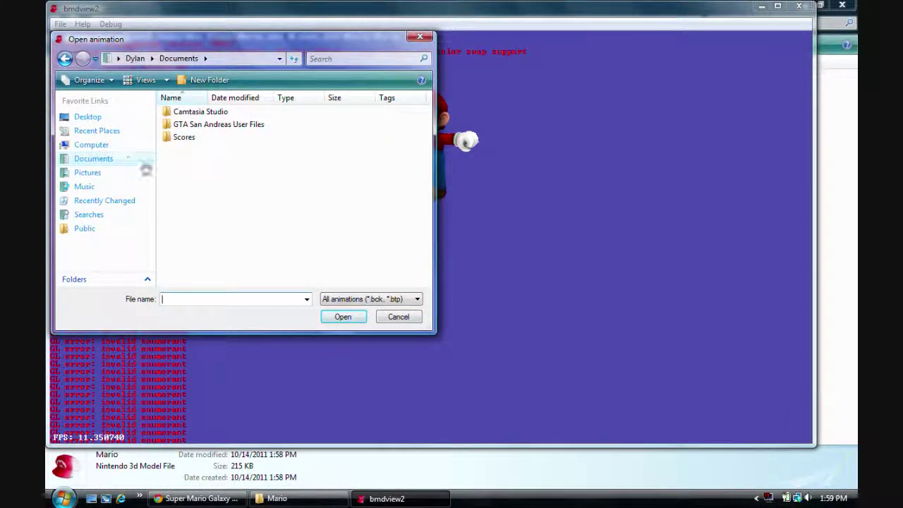
{"action": "left_click", "coordinate": [399, 319]}
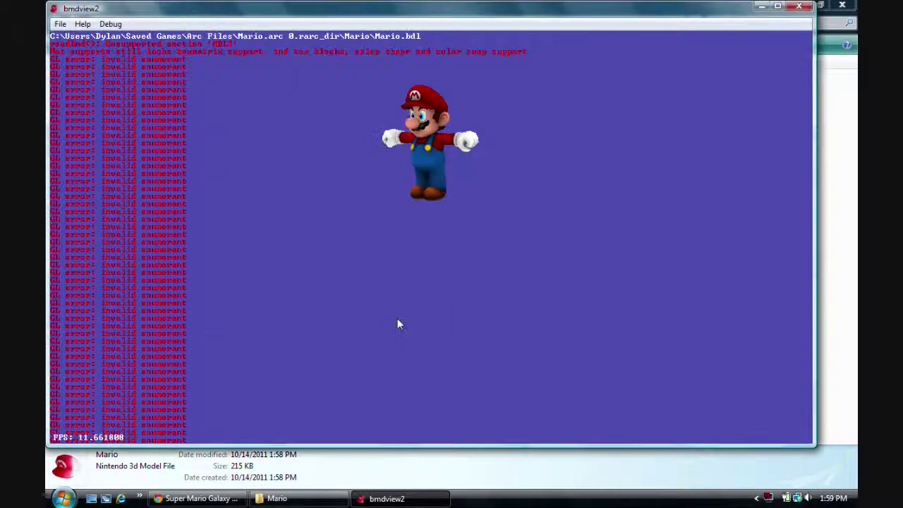
{"action": "left_click", "coordinate": [61, 24]}
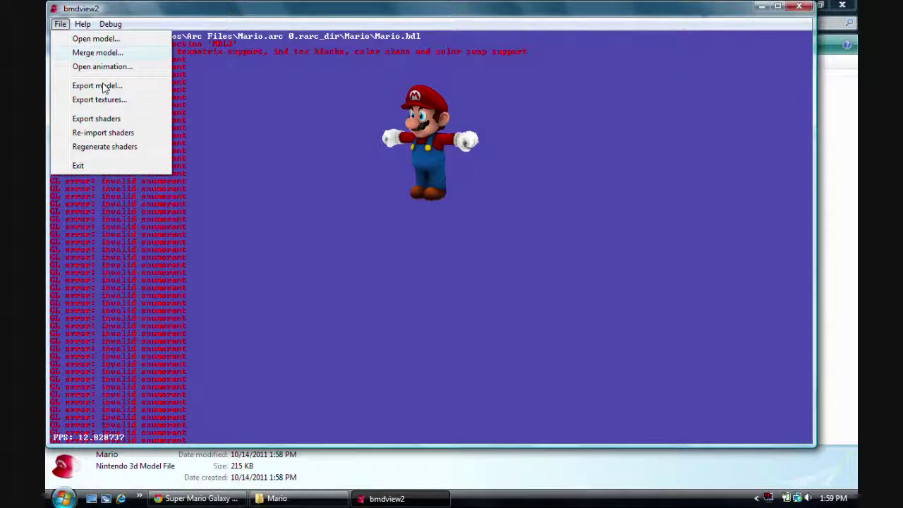
Step: Export the model as 'Mario' into a new '3ds files' folder under Dylan\Saved Games
{"action": "left_click", "coordinate": [104, 86]}
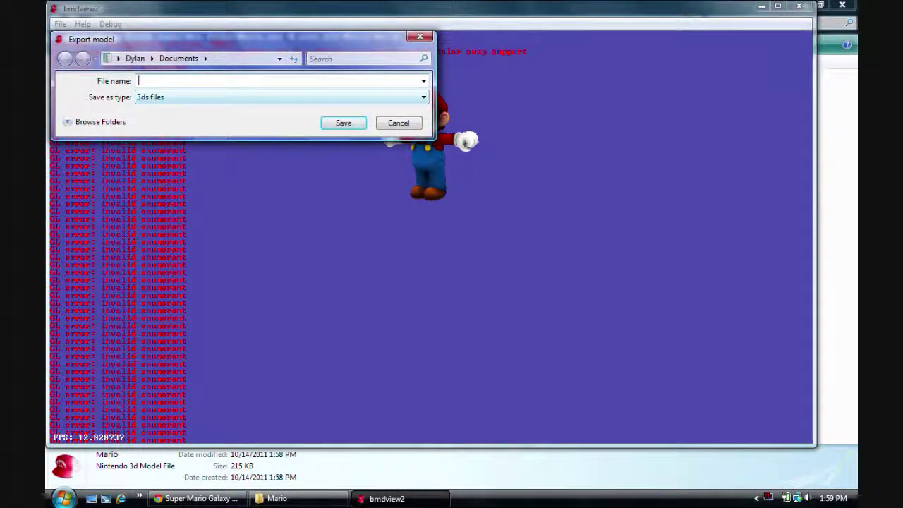
{"action": "left_click", "coordinate": [136, 61]}
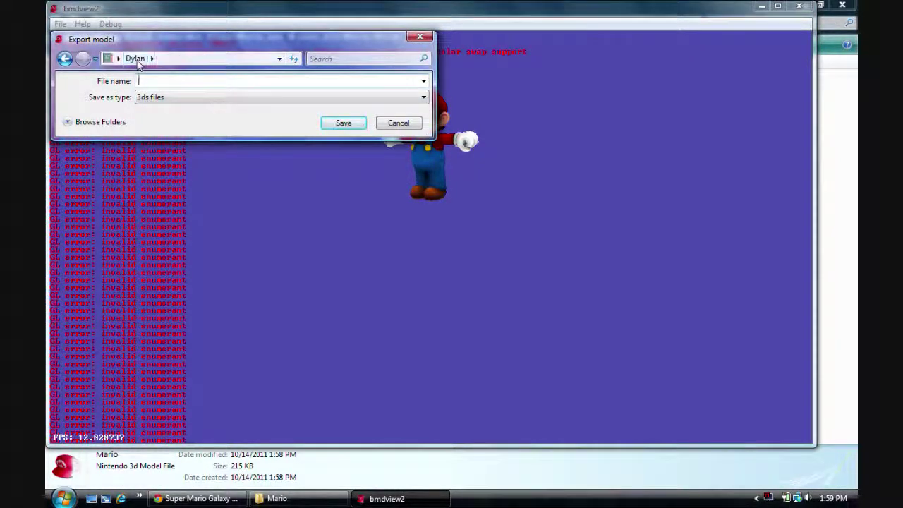
{"action": "left_click", "coordinate": [151, 59]}
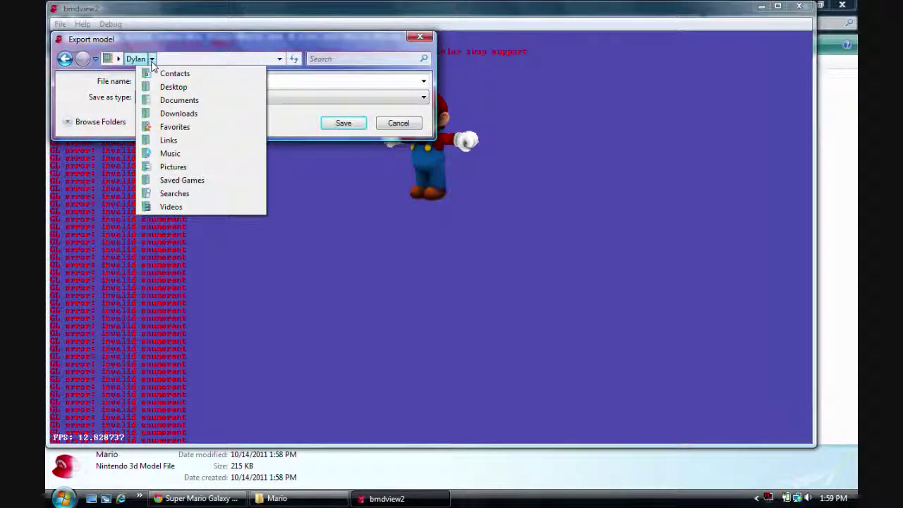
{"action": "left_click", "coordinate": [95, 123]}
{"action": "left_click", "coordinate": [99, 123]}
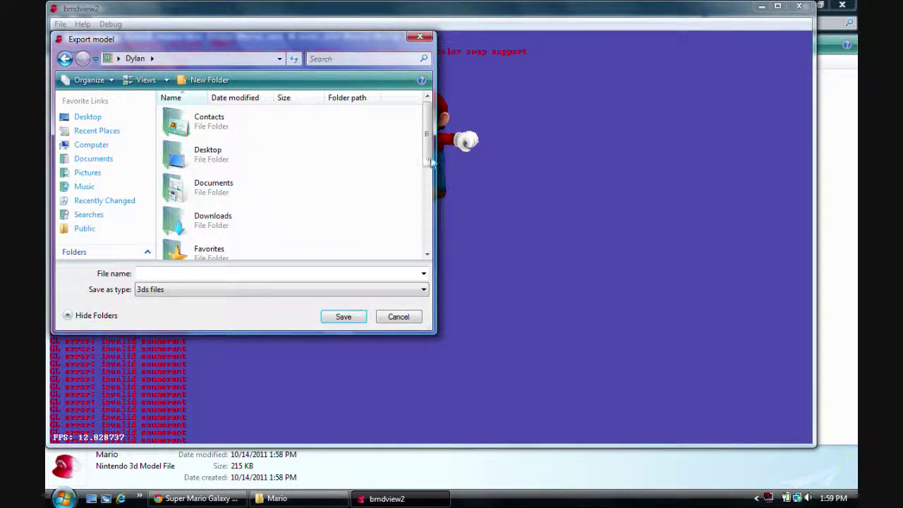
{"action": "left_click_drag", "start_coordinate": [432, 163], "coordinate": [427, 233]}
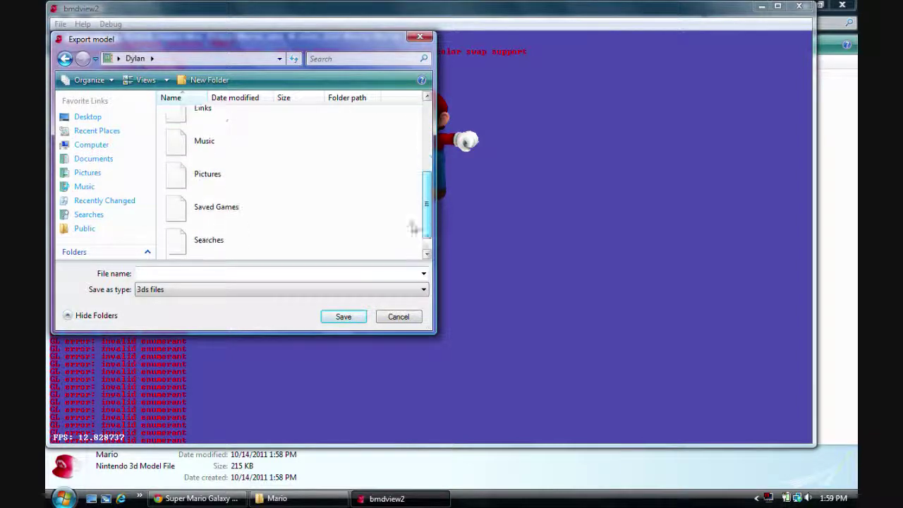
{"action": "double_click", "coordinate": [215, 204]}
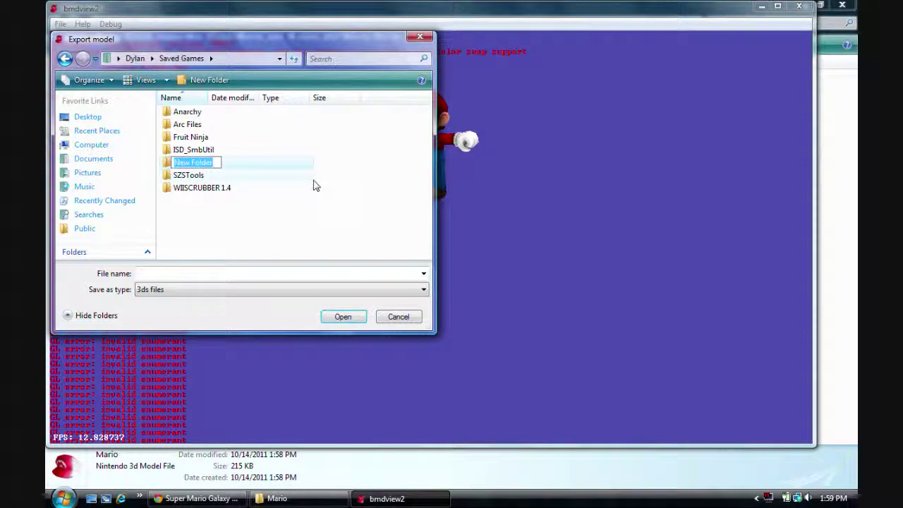
{"action": "type", "text": "3ds files"}
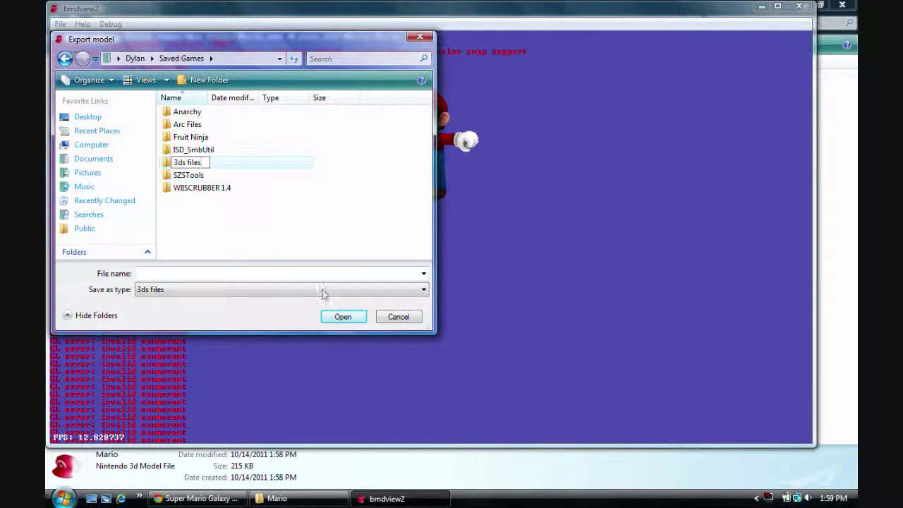
{"action": "double_click", "coordinate": [224, 166]}
{"action": "type", "text": "M"}
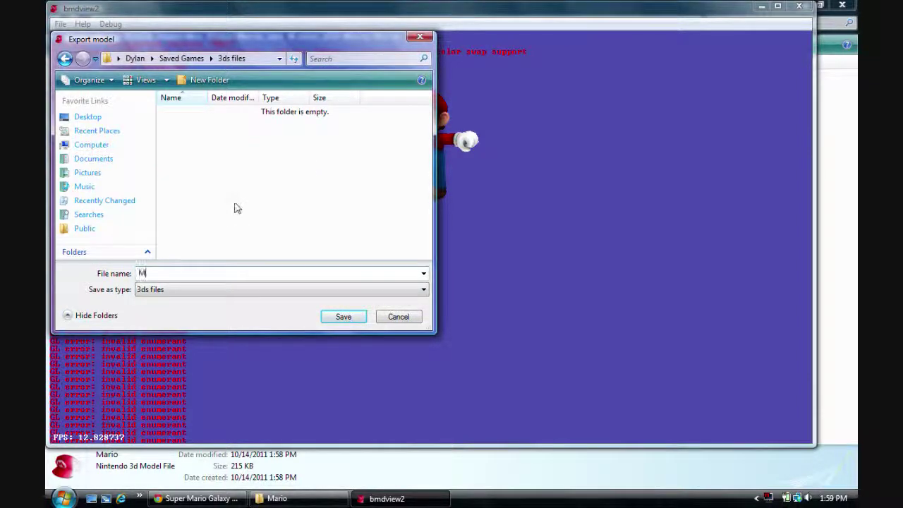
{"action": "type", "text": "ario"}
{"action": "left_click", "coordinate": [342, 317]}
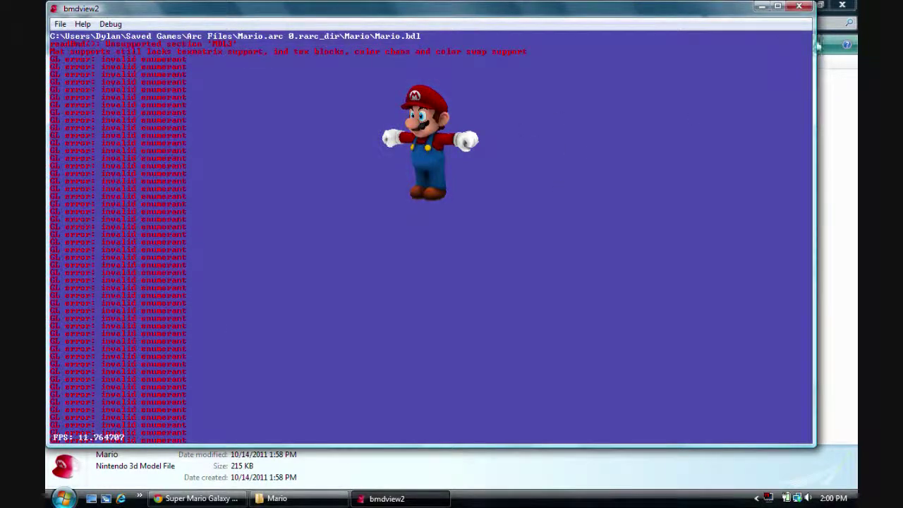
Step: Close bmdview2, the Mario folder and the forum browser, then launch Google SketchUp 8
{"action": "left_click", "coordinate": [801, 7]}
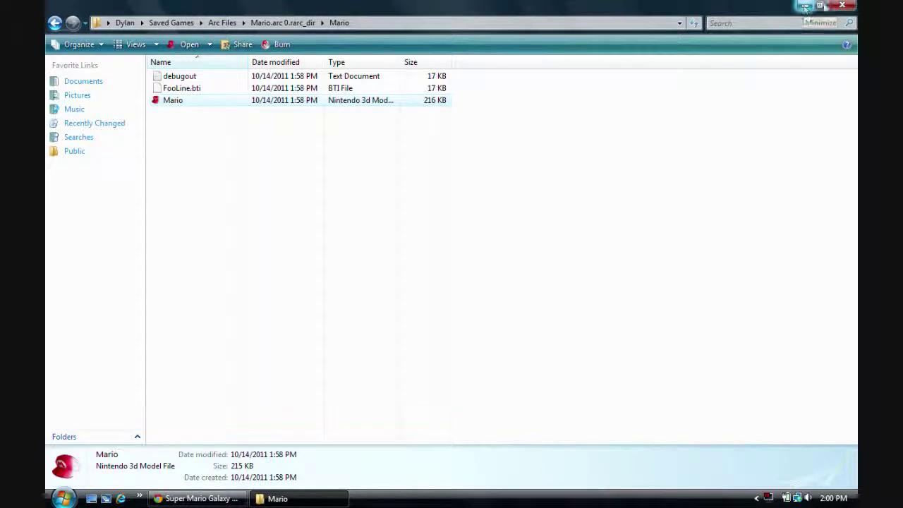
{"action": "left_click", "coordinate": [843, 5]}
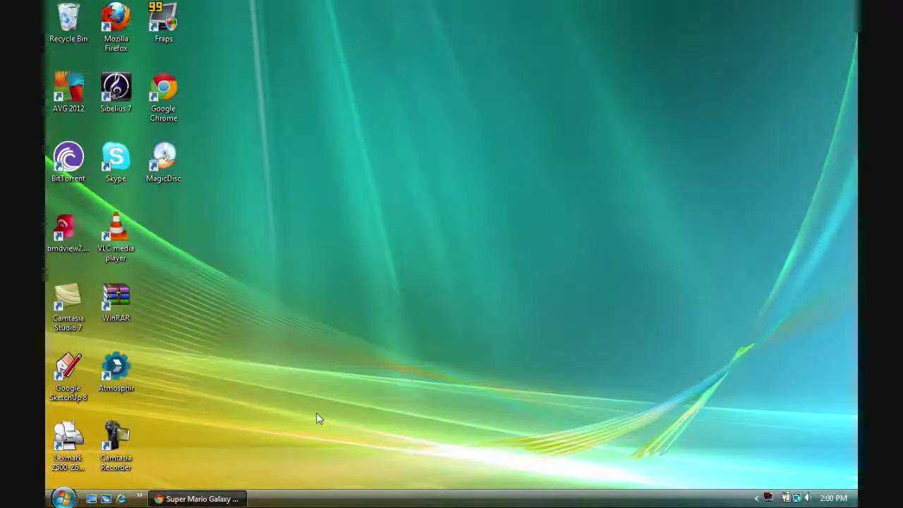
{"action": "left_click", "coordinate": [197, 499]}
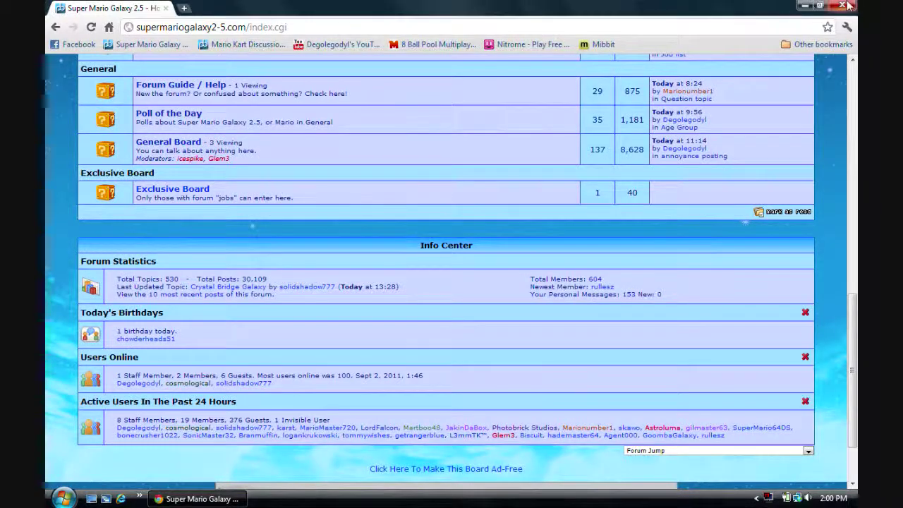
{"action": "left_click", "coordinate": [847, 5]}
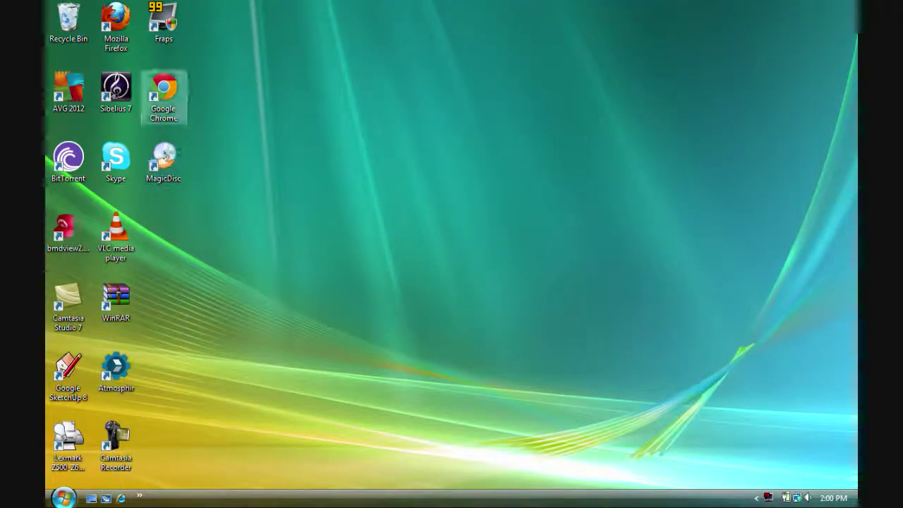
{"action": "double_click", "coordinate": [69, 374]}
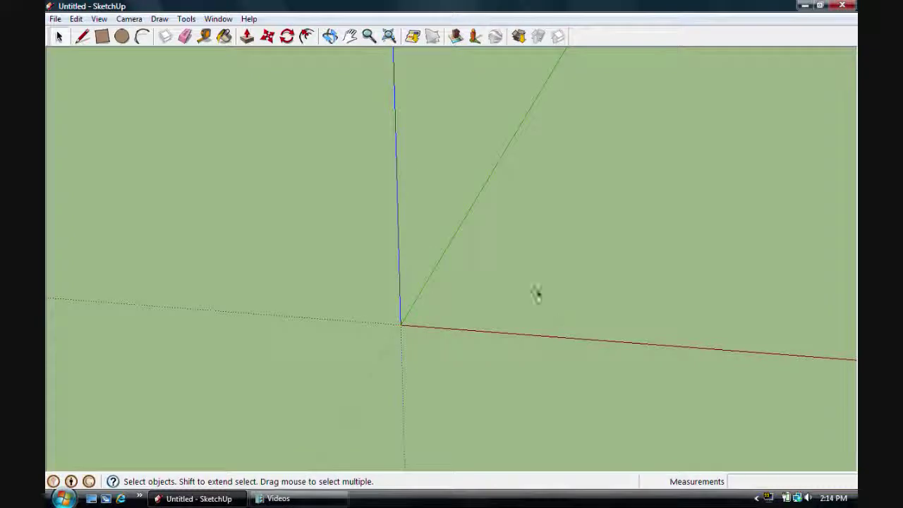
Step: Import Mario.3ds from Saved Games\3ds files using the 3DS Files type filter
{"action": "left_click", "coordinate": [55, 18]}
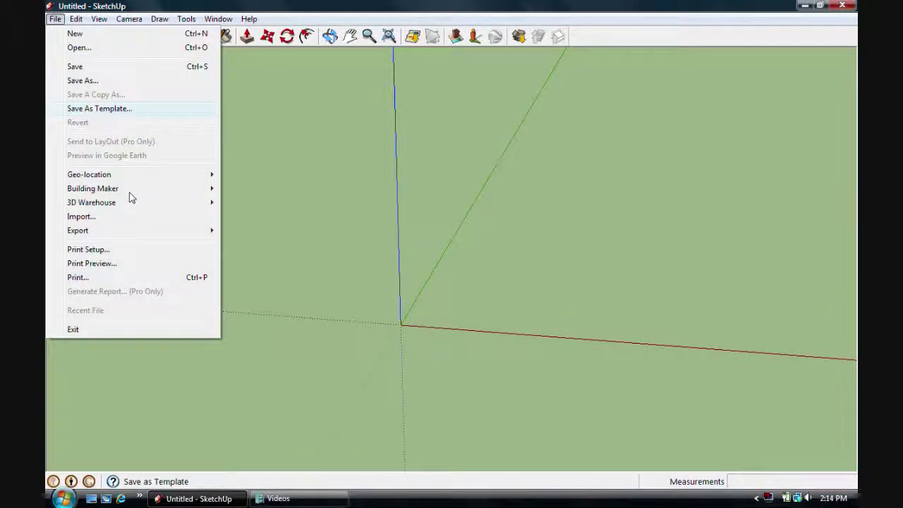
{"action": "left_click", "coordinate": [116, 218]}
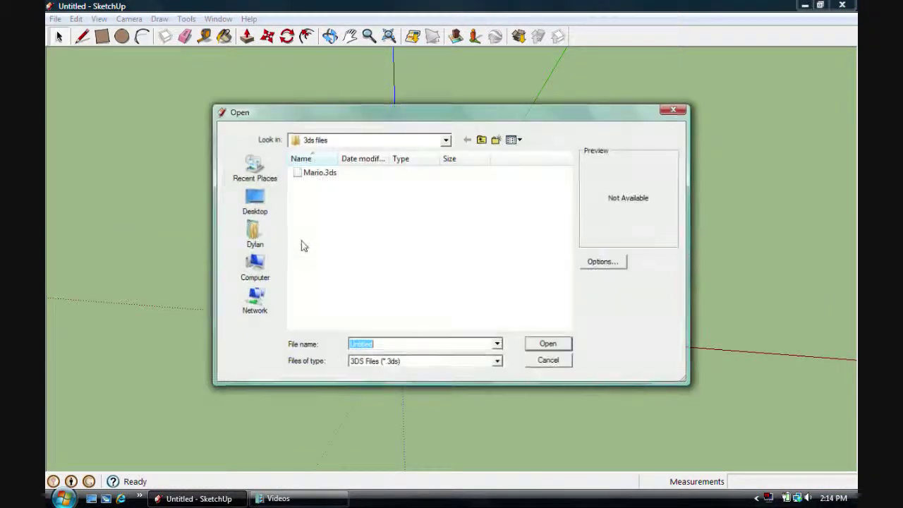
{"action": "left_click", "coordinate": [482, 140]}
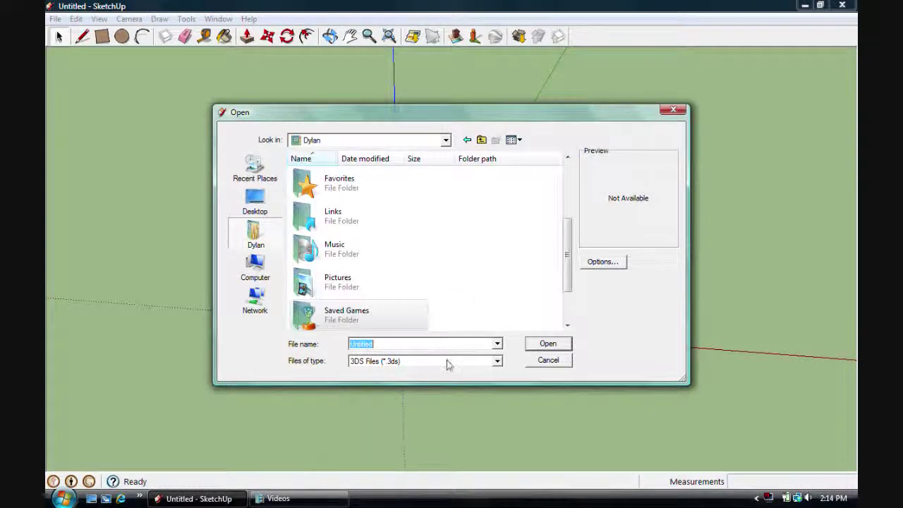
{"action": "left_click", "coordinate": [449, 360]}
{"action": "left_click", "coordinate": [449, 373]}
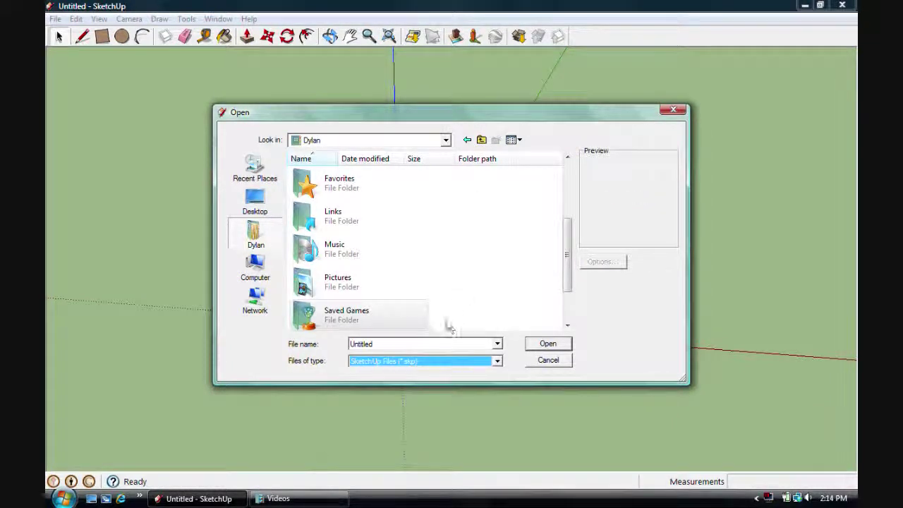
{"action": "double_click", "coordinate": [314, 323]}
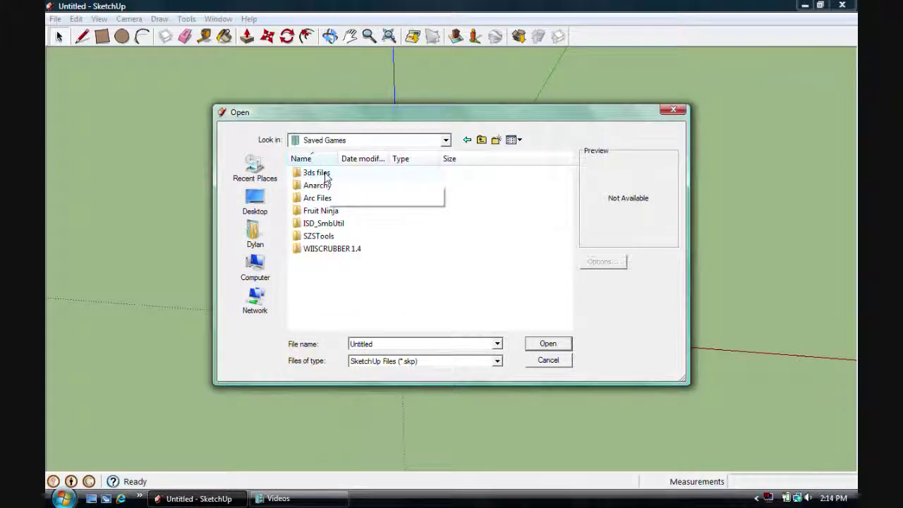
{"action": "double_click", "coordinate": [316, 173]}
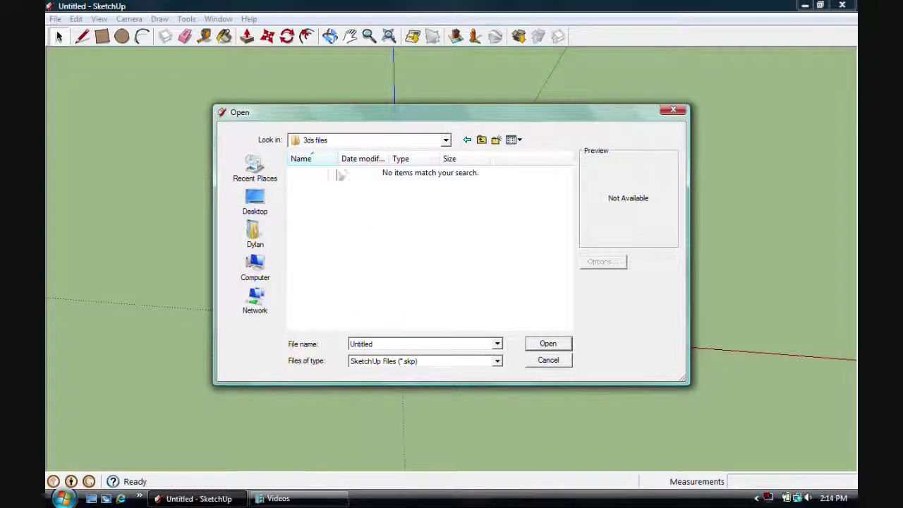
{"action": "left_click", "coordinate": [428, 363]}
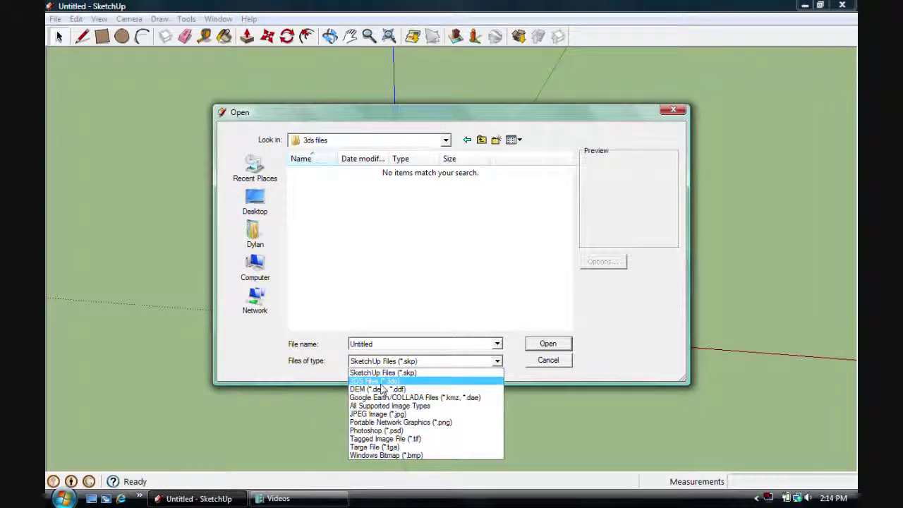
{"action": "left_click", "coordinate": [381, 382]}
{"action": "double_click", "coordinate": [319, 177]}
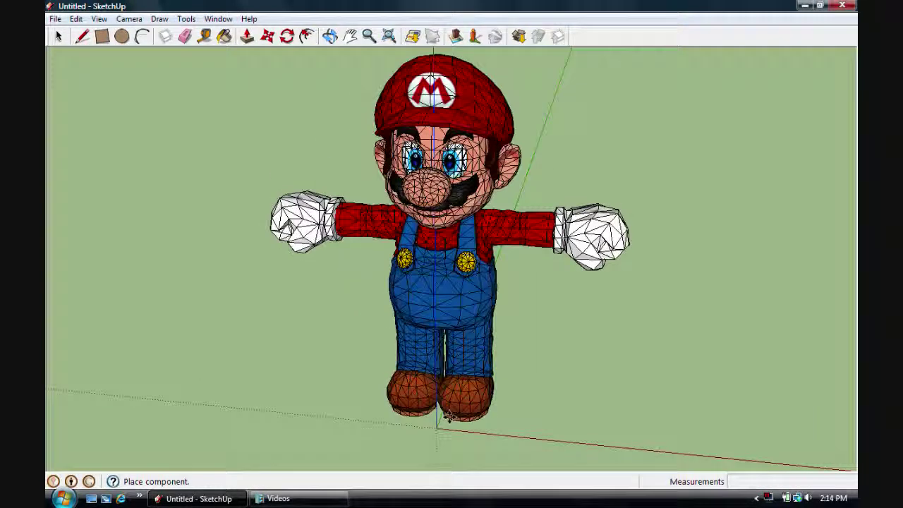
Step: Place the imported Mario model in the scene and clear the selection
{"action": "left_click", "coordinate": [443, 421]}
{"action": "key", "text": "m"}
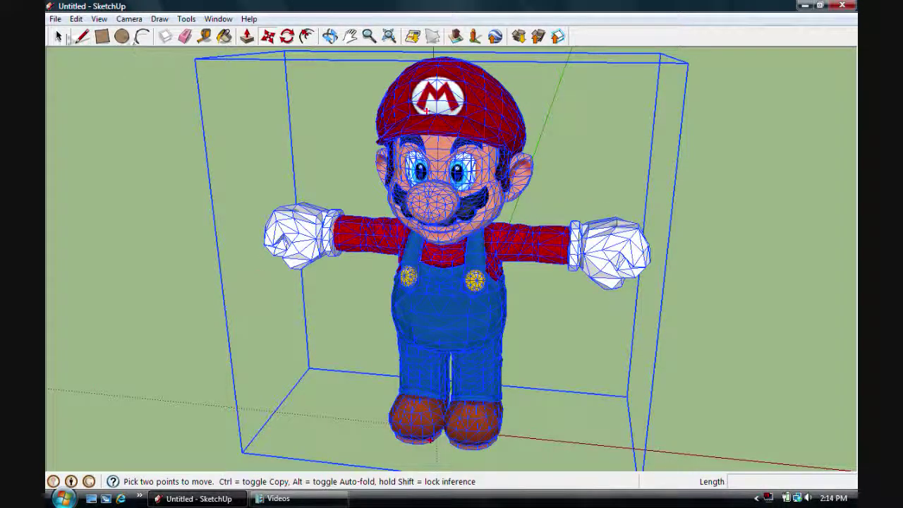
{"action": "key", "text": "space"}
{"action": "left_click", "coordinate": [123, 144]}
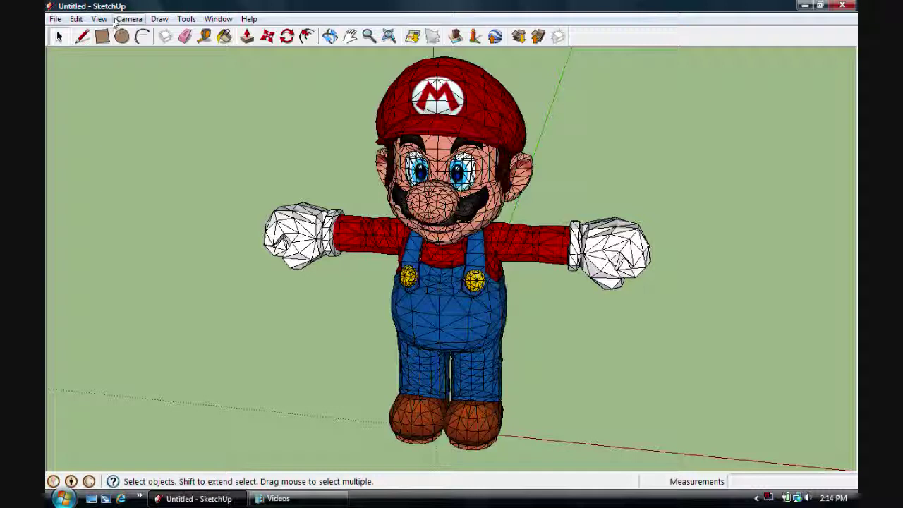
Step: Turn off Edges under View > Edge Style and orbit to inspect the smooth shading
{"action": "left_click", "coordinate": [99, 19]}
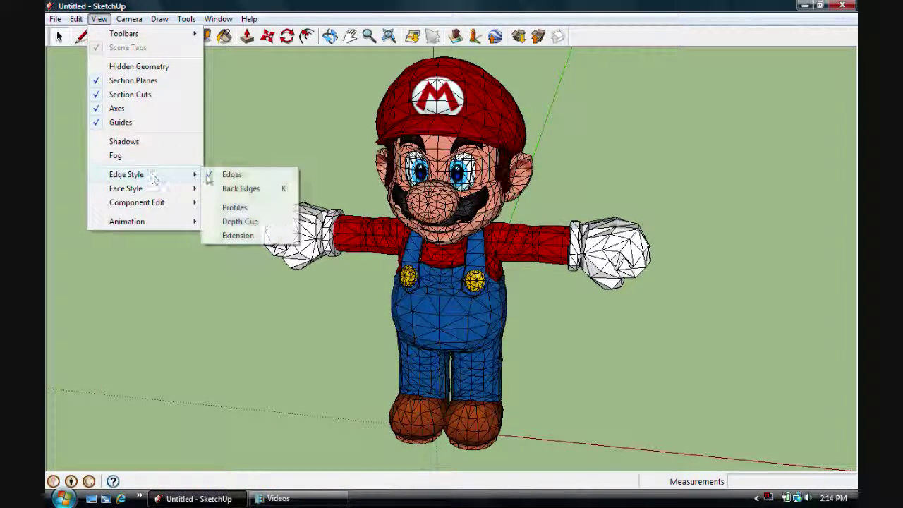
{"action": "mouse_move", "coordinate": [126, 175]}
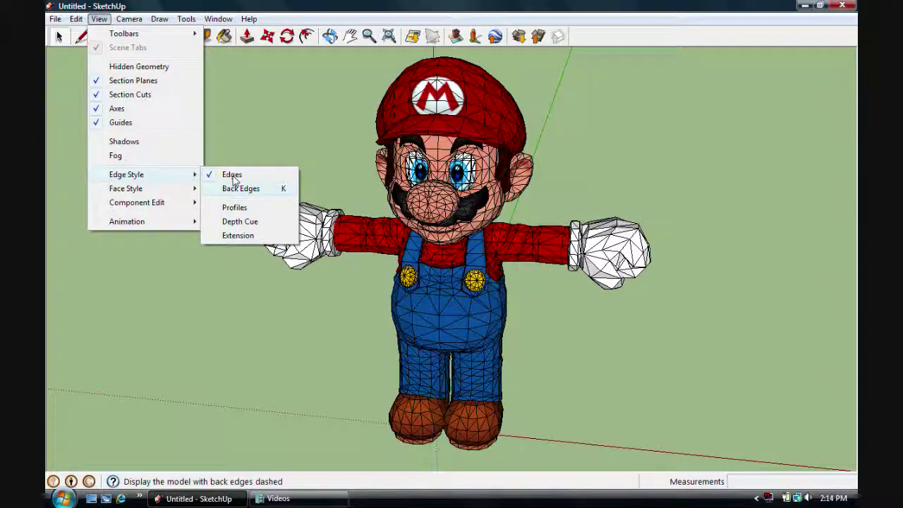
{"action": "left_click", "coordinate": [233, 175]}
{"action": "mouse_move", "coordinate": [232, 175]}
{"action": "middle_mouse_down"}
{"action": "mouse_move", "coordinate": [337, 167]}
{"action": "mouse_move", "coordinate": [498, 192]}
{"action": "mouse_move", "coordinate": [178, 196]}
{"action": "mouse_move", "coordinate": [601, 208]}
{"action": "mouse_move", "coordinate": [585, 222]}
{"action": "mouse_move", "coordinate": [564, 219]}
{"action": "middle_mouse_up"}
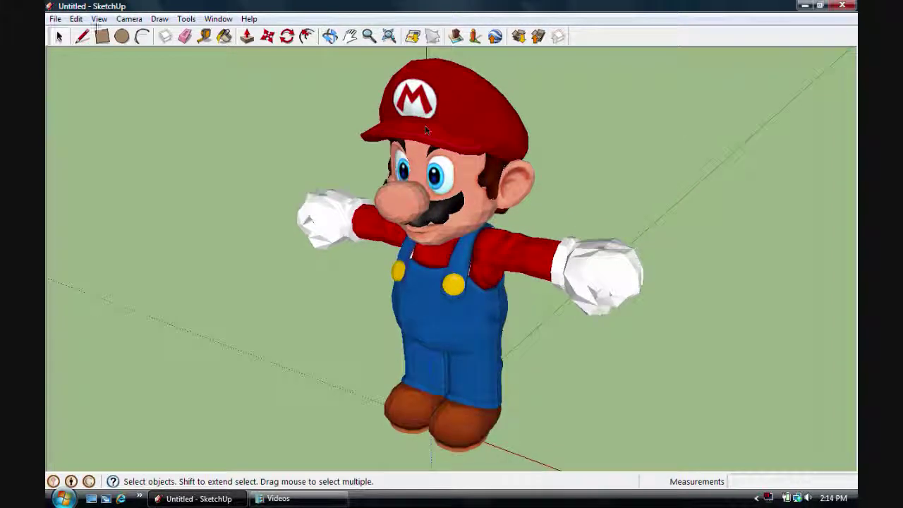
{"action": "right_click", "coordinate": [424, 226]}
Step: Explode Mario, then explode the right-hand group into loose geometry
{"action": "left_click", "coordinate": [460, 292]}
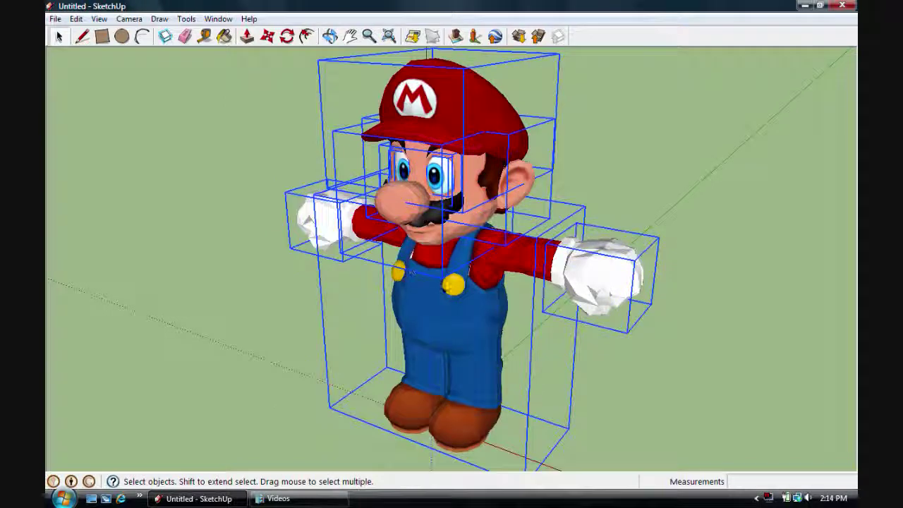
{"action": "right_click", "coordinate": [593, 290]}
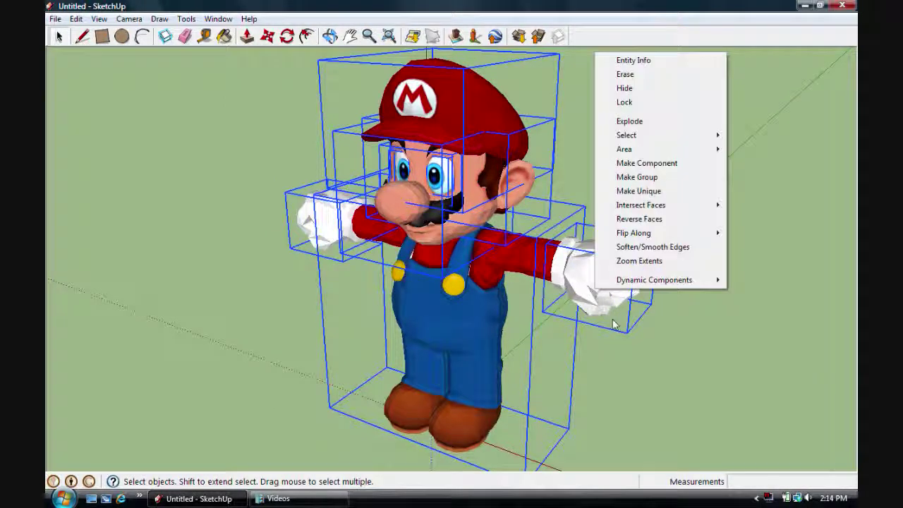
{"action": "left_click", "coordinate": [629, 121]}
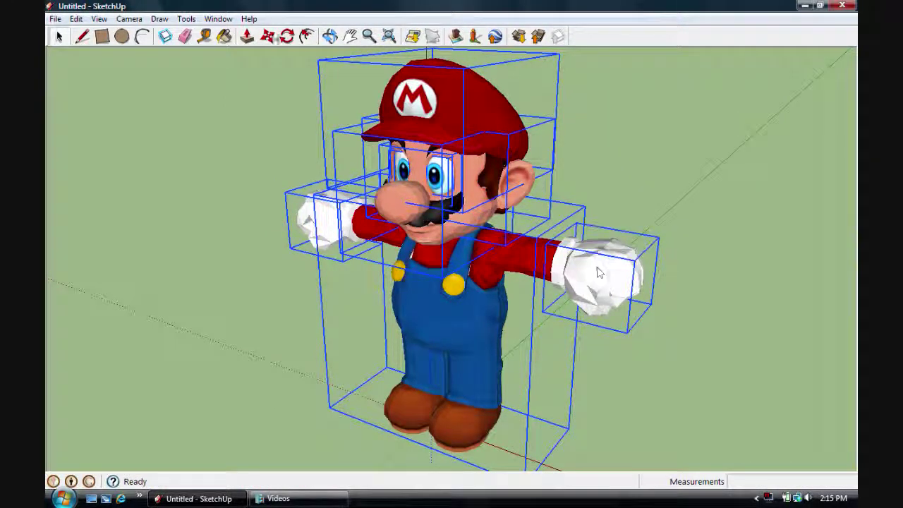
Step: With the Move tool, stretch right-hand points outward, dragging one onto the hat
{"action": "left_click", "coordinate": [246, 37]}
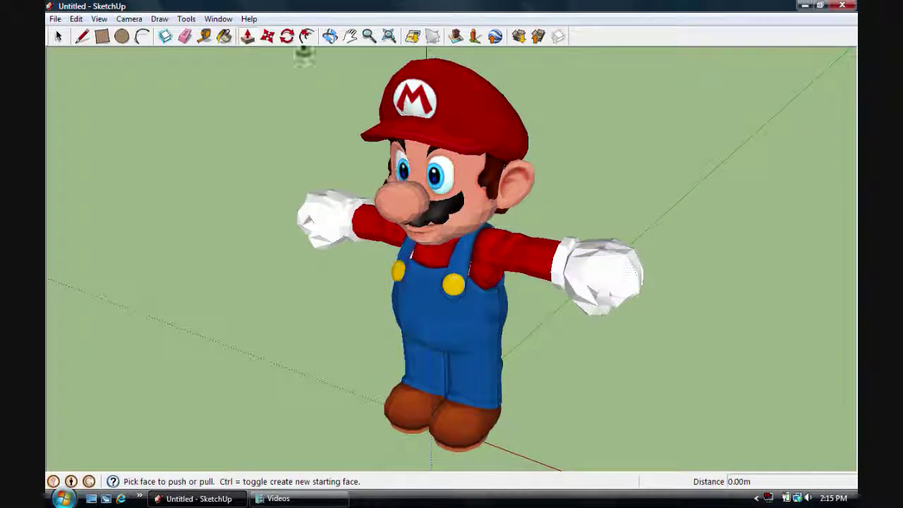
{"action": "left_click", "coordinate": [267, 36]}
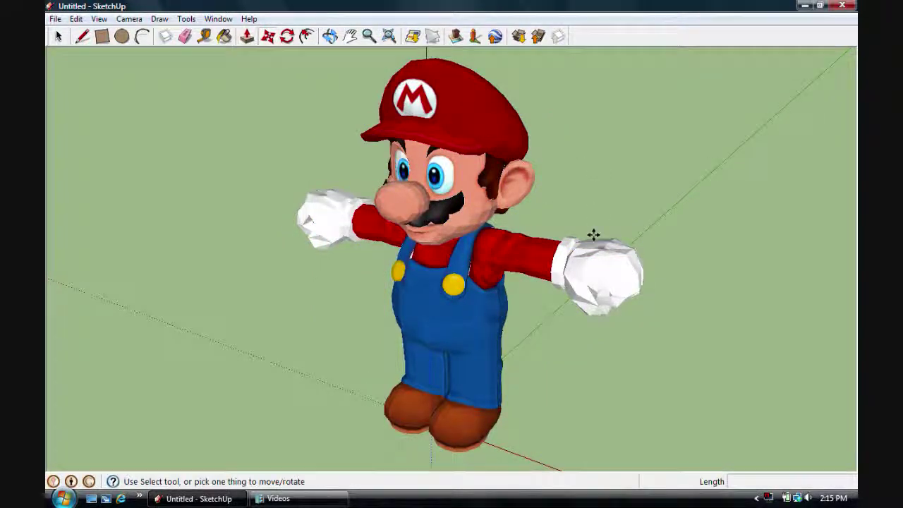
{"action": "left_click", "coordinate": [619, 267]}
{"action": "left_click", "coordinate": [667, 266]}
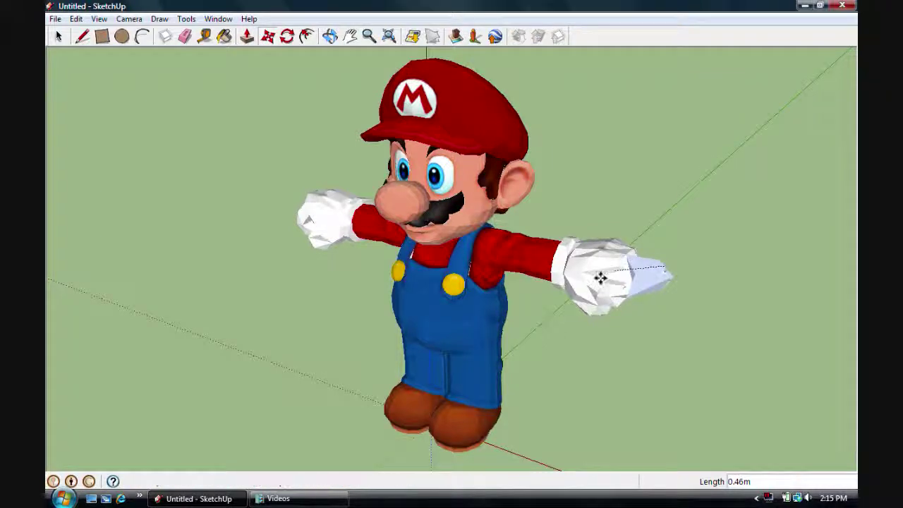
{"action": "left_click", "coordinate": [600, 277]}
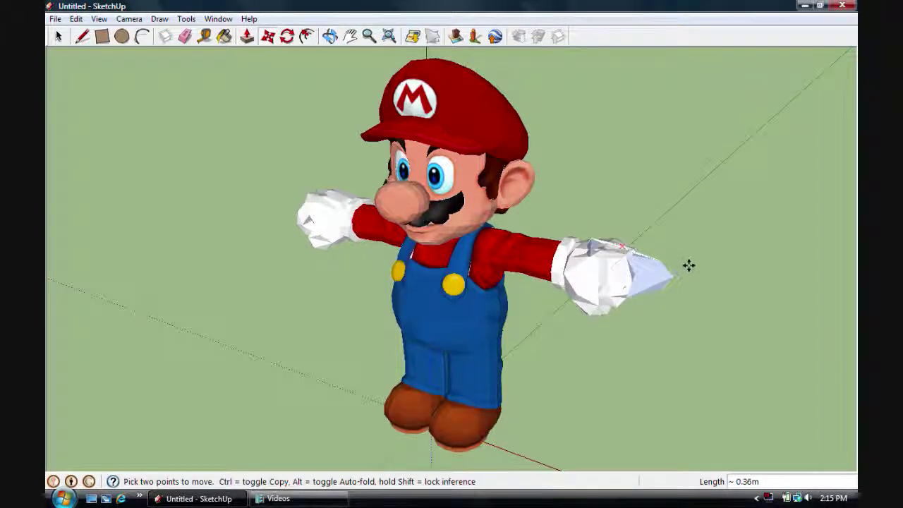
{"action": "middle_click_drag", "start_coordinate": [688, 265], "coordinate": [153, 197]}
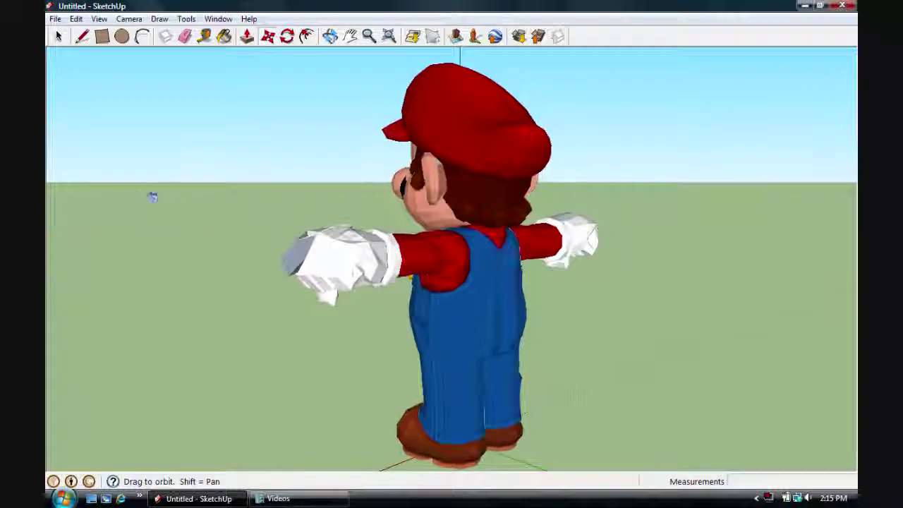
{"action": "middle_click_drag", "start_coordinate": [153, 197], "coordinate": [389, 309]}
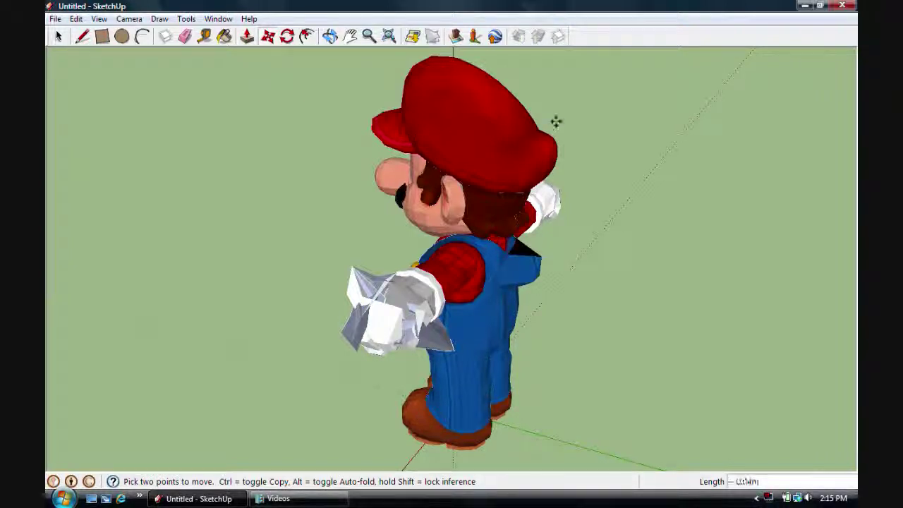
{"action": "left_click", "coordinate": [478, 123]}
Step: Pull a point on Mario's nose out into a long spike
{"action": "mouse_move", "coordinate": [567, 270]}
{"action": "middle_mouse_down"}
{"action": "mouse_move", "coordinate": [674, 282]}
{"action": "mouse_move", "coordinate": [379, 233]}
{"action": "mouse_move", "coordinate": [500, 218]}
{"action": "mouse_move", "coordinate": [401, 194]}
{"action": "middle_mouse_up"}
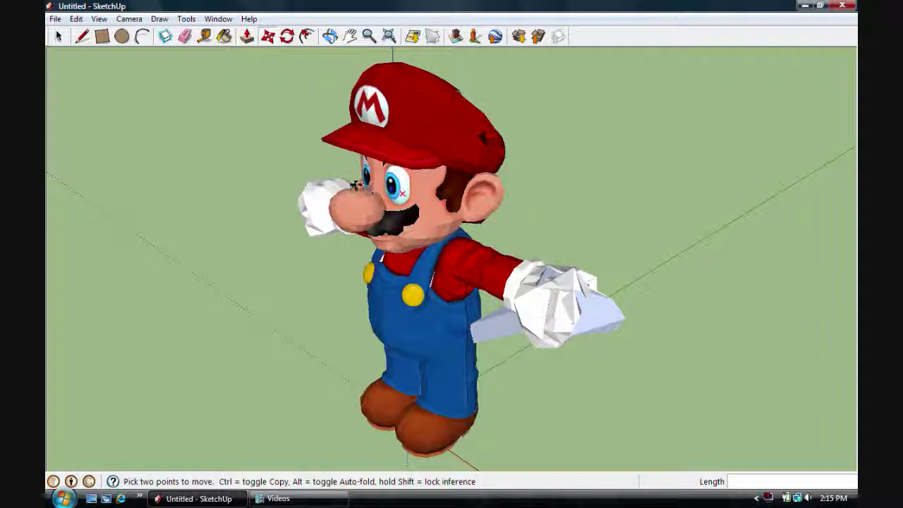
{"action": "left_click", "coordinate": [387, 188]}
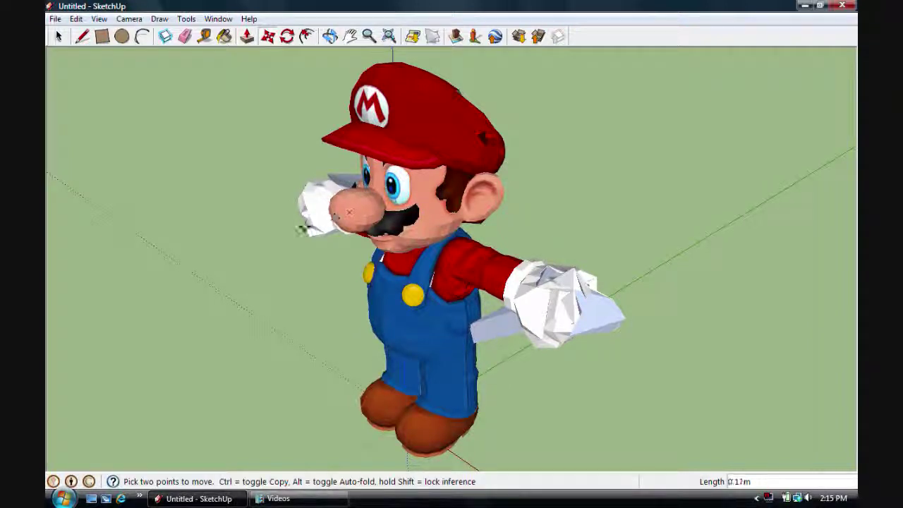
{"action": "left_click", "coordinate": [261, 240]}
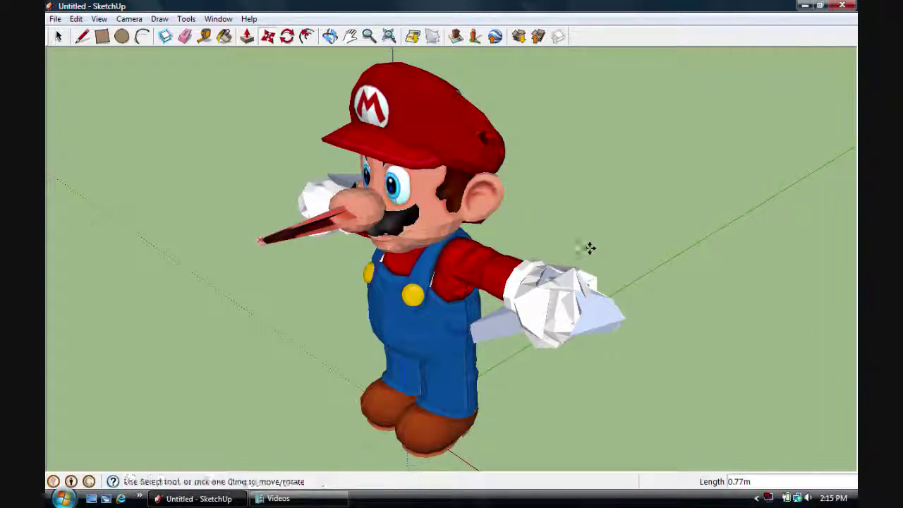